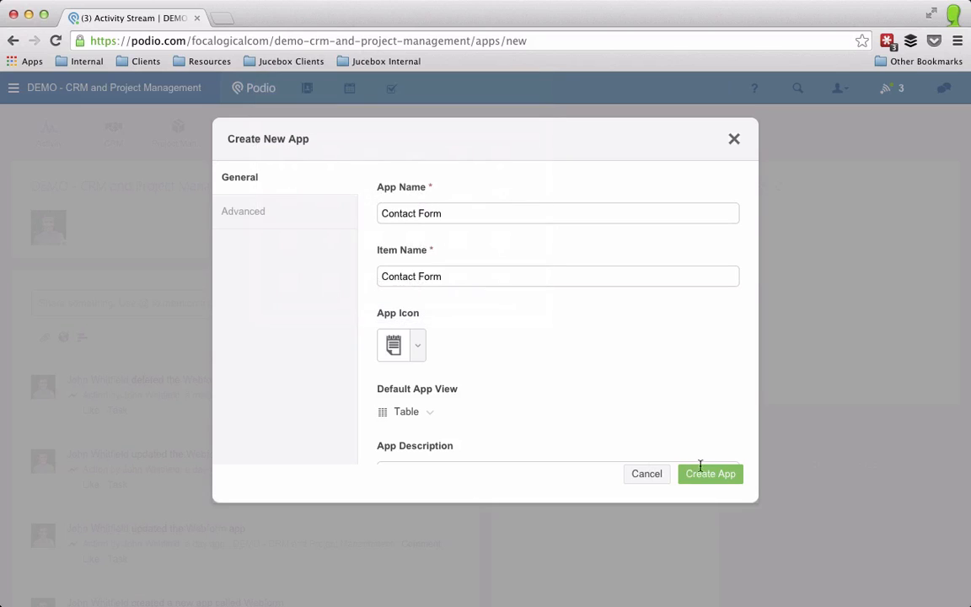
Step: Create a new app named Contact Form with item name Contact Form
left_click(695, 472)
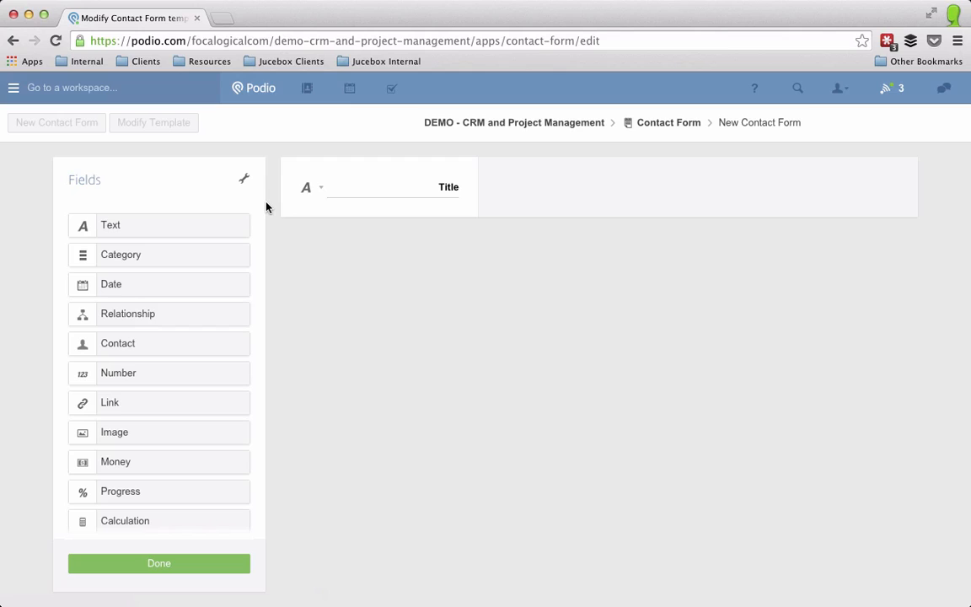
Step: Rename the Title field to First Name and add a Last Name text field
double_click(444, 187)
type("First Name")
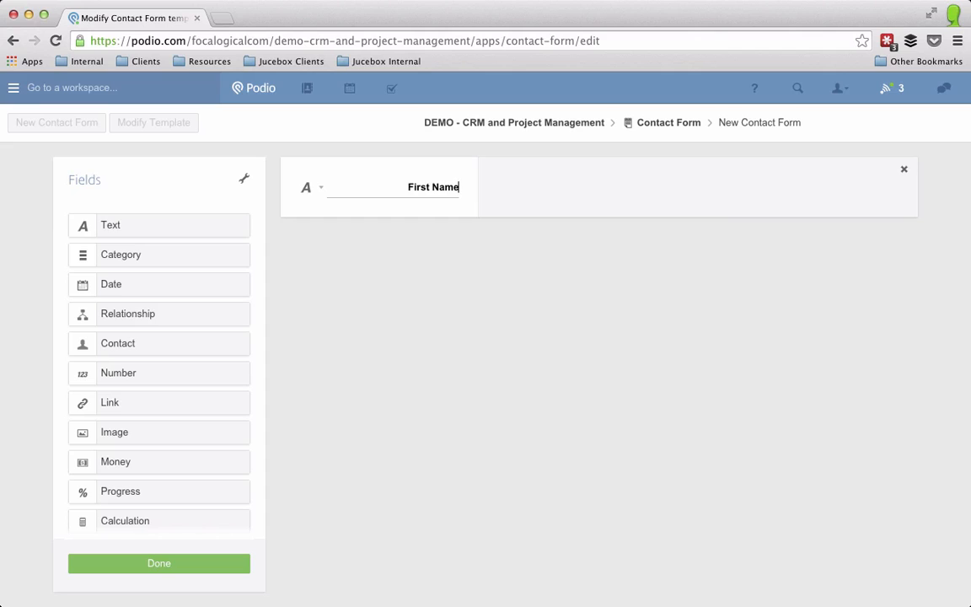
left_click_drag(211, 226, 322, 244)
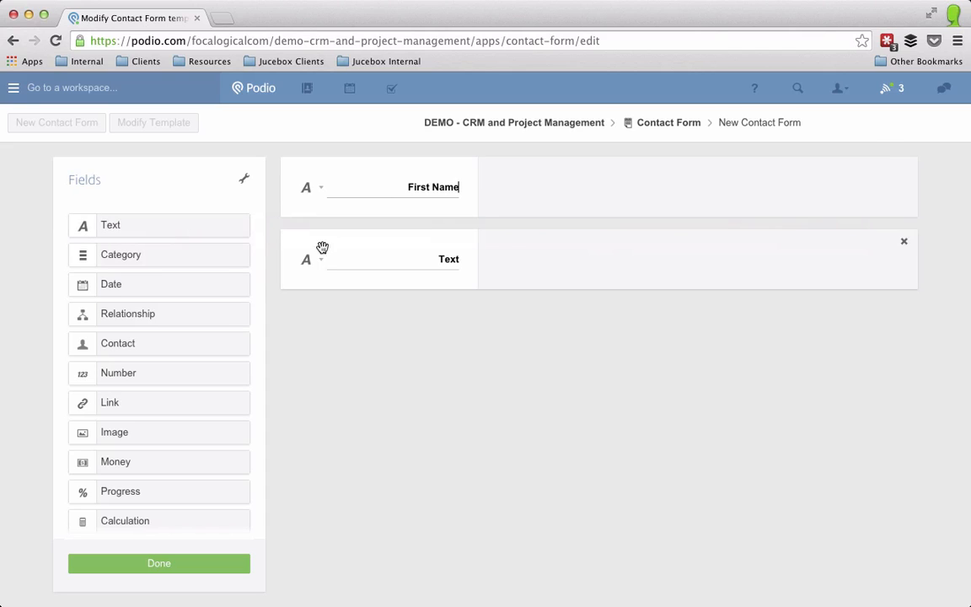
type("Last Name")
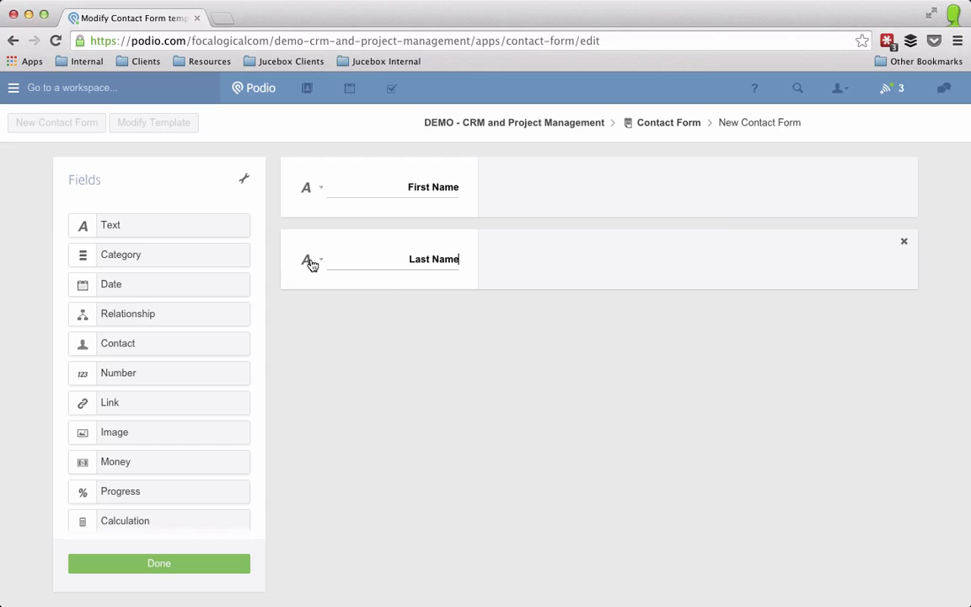
left_click(308, 261)
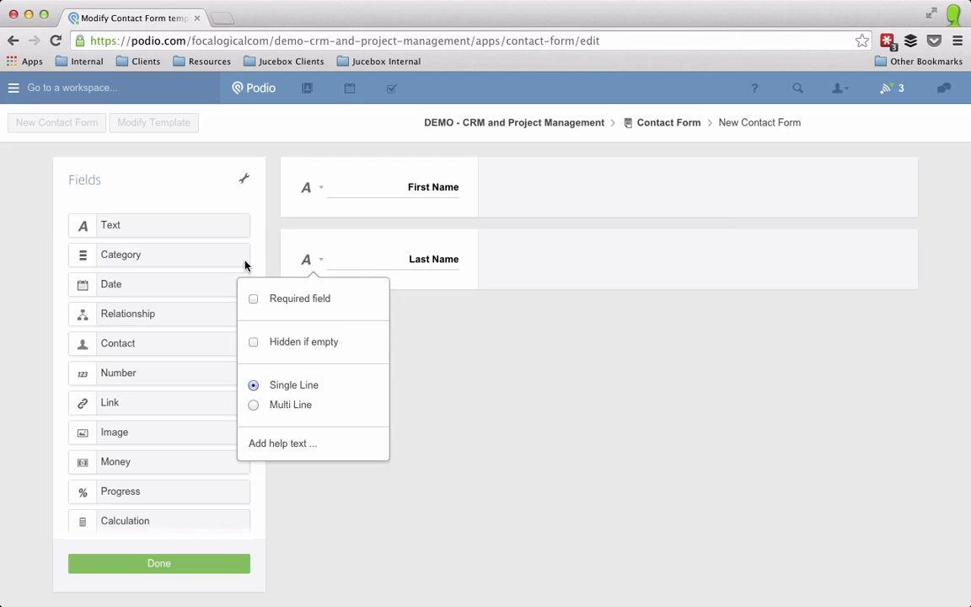
Step: Add a single-line Email Address text field below Last Name
left_click_drag(128, 228, 407, 334)
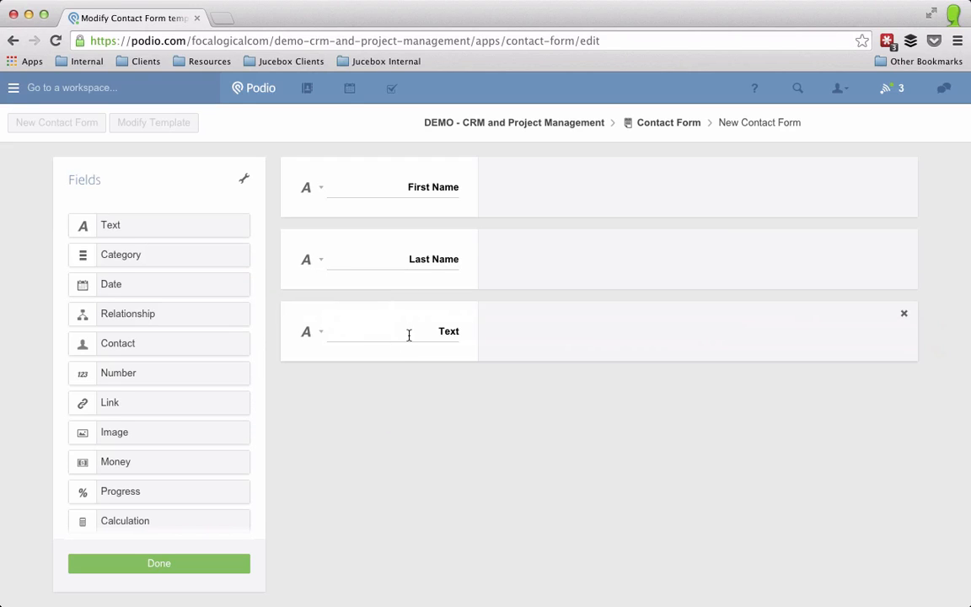
type("Email Address")
left_click(308, 336)
left_click(281, 460)
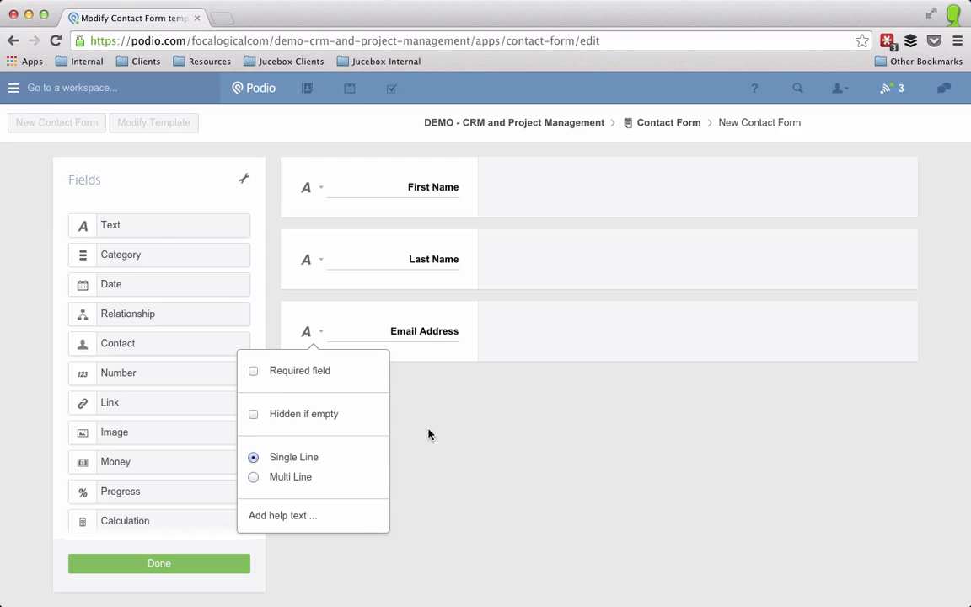
Step: Add a single-line Phone Number text field, then drag in a fifth text field
left_click_drag(133, 233, 407, 388)
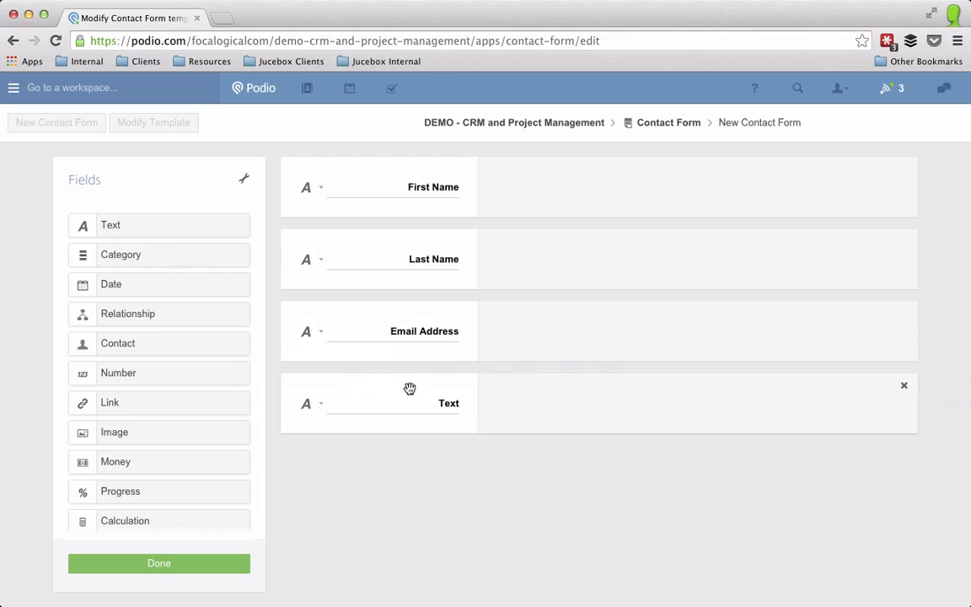
double_click(435, 401)
type("Phone Number")
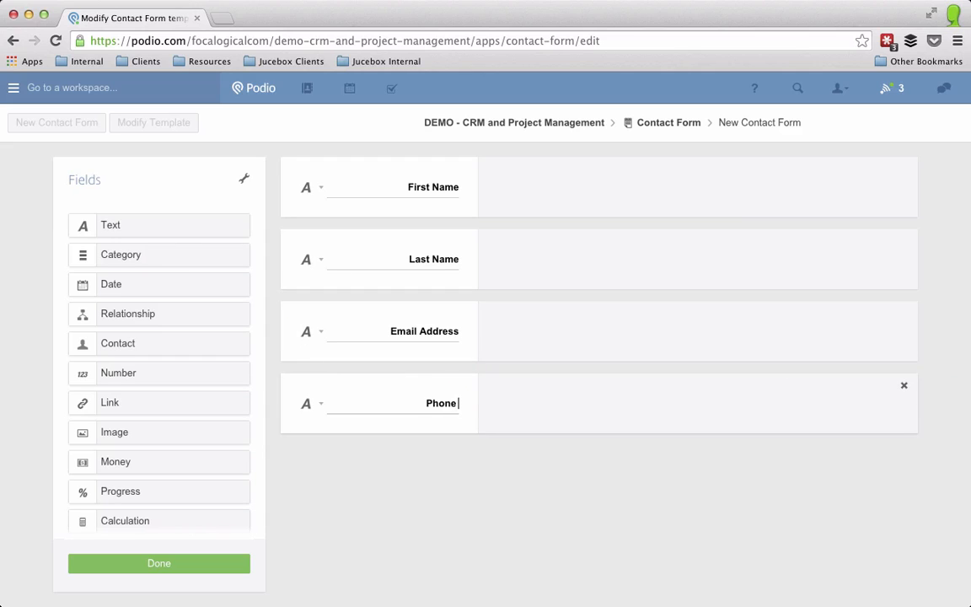
left_click(307, 406)
left_click(295, 530)
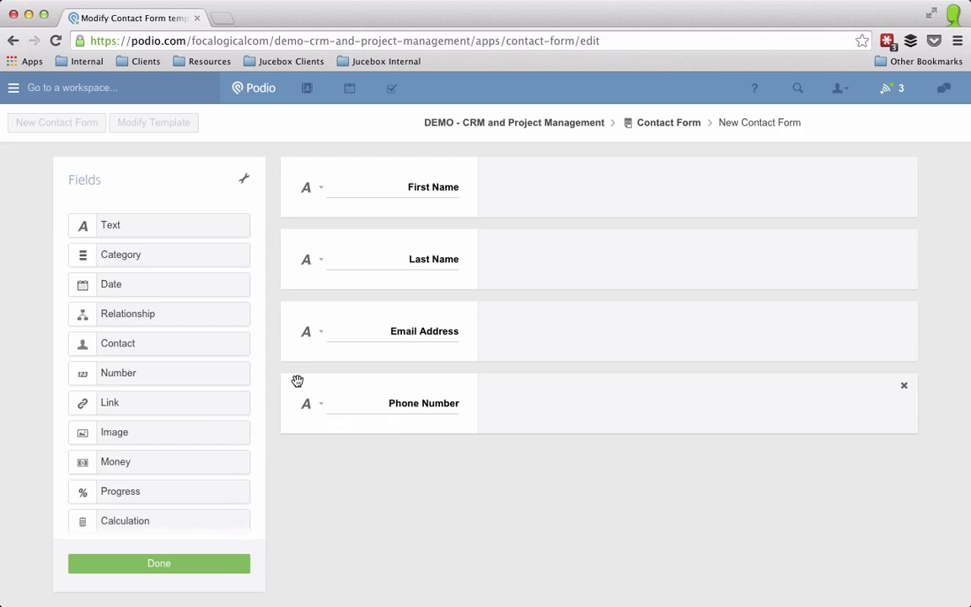
left_click_drag(109, 226, 353, 481)
Step: Label the fifth field 'How can we help you?'
double_click(447, 476)
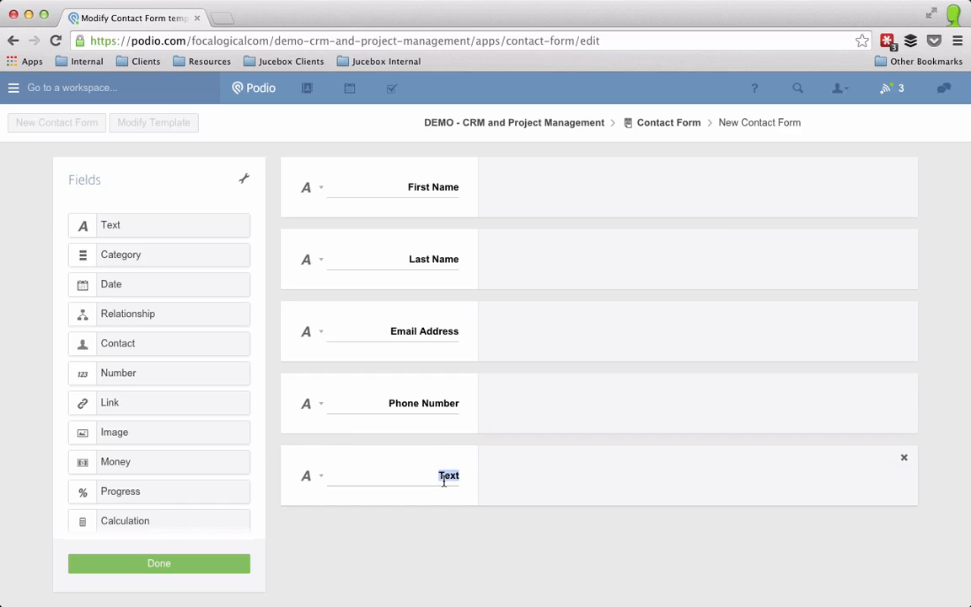
type("How can we hle")
key("BackSpace")
key("BackSpace")
type("e")
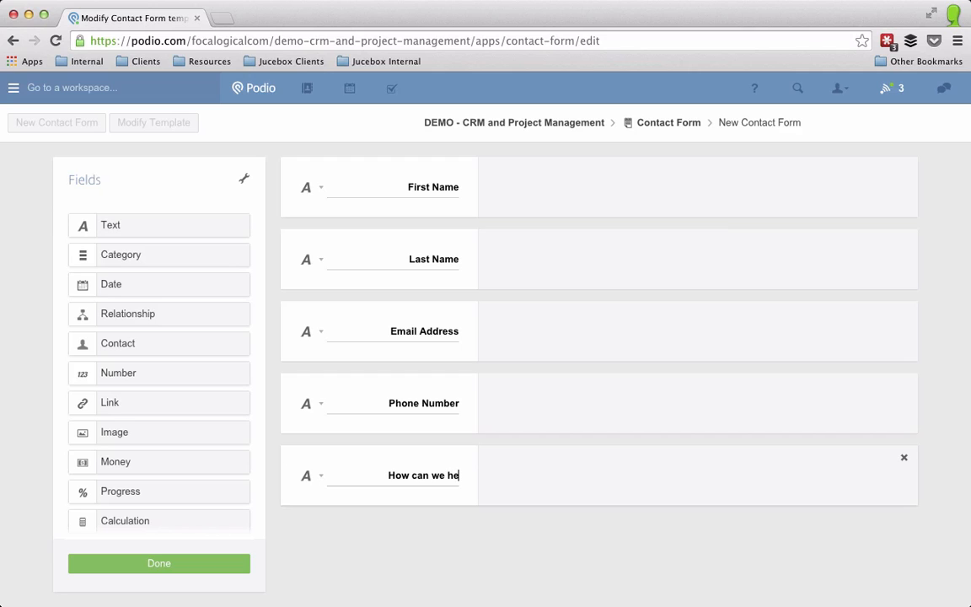
type("lp you?")
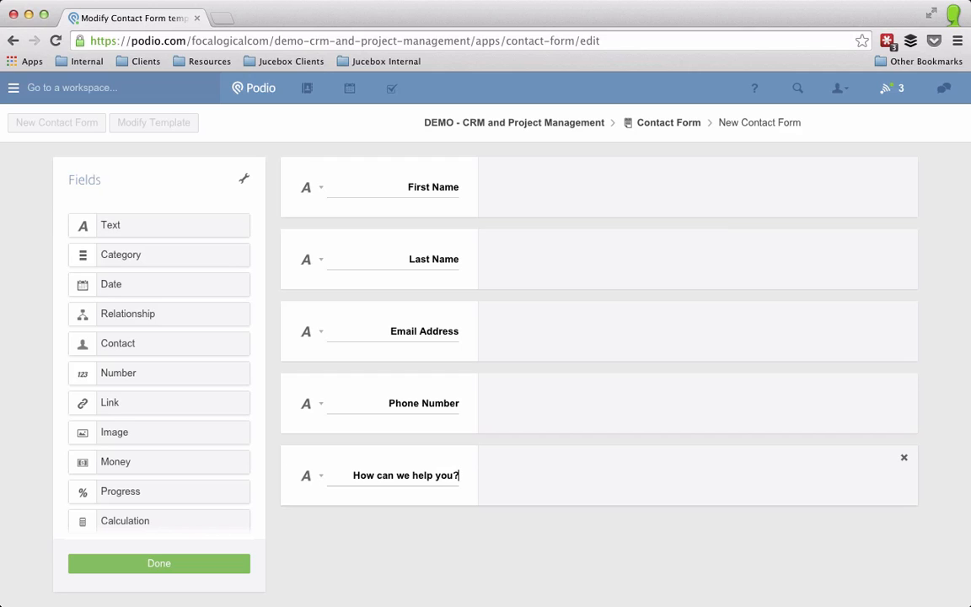
Step: Give the question field the help text 'How can we help make Podio better for you?'
left_click(304, 477)
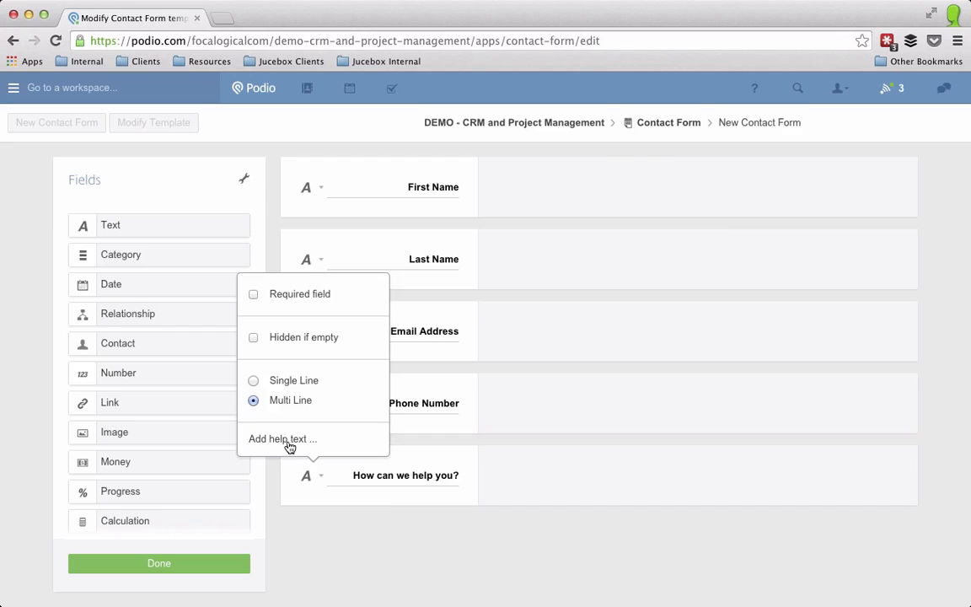
left_click(321, 441)
left_click(384, 195)
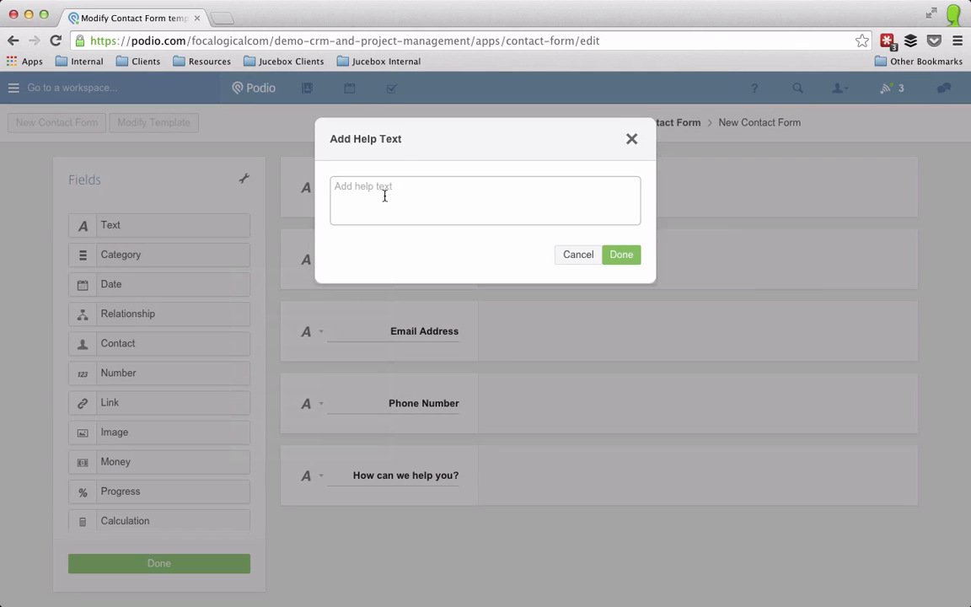
type("How can we help make Pod")
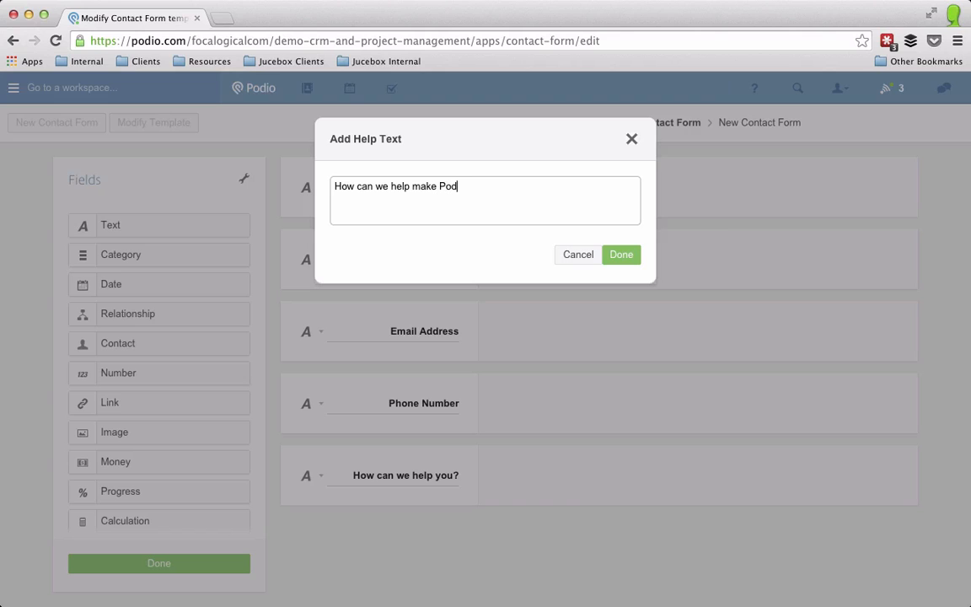
type("io better for you?")
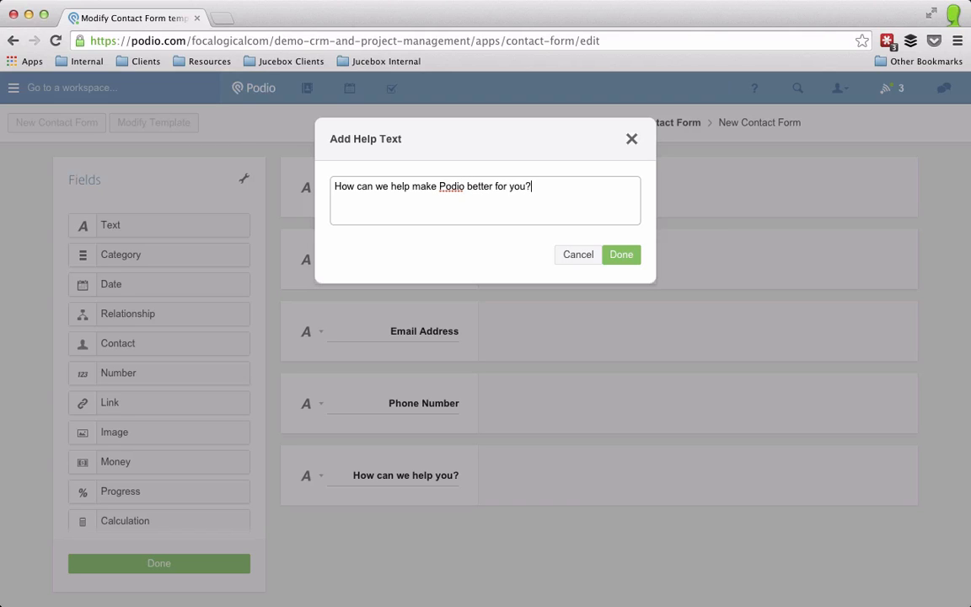
left_click(628, 254)
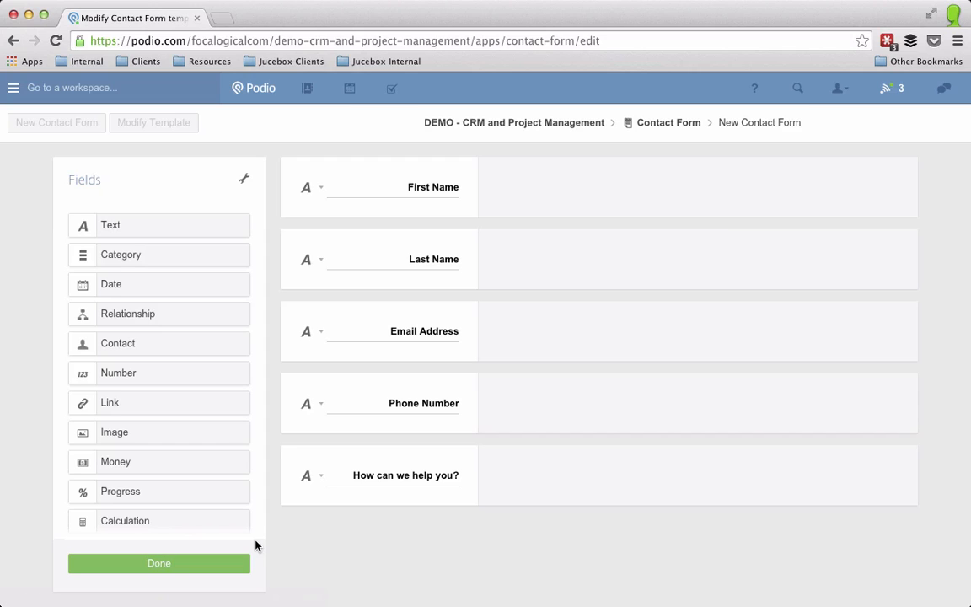
right_click(200, 565)
Step: Save the template and open the Contact Form app's Webform generator
left_click(169, 566)
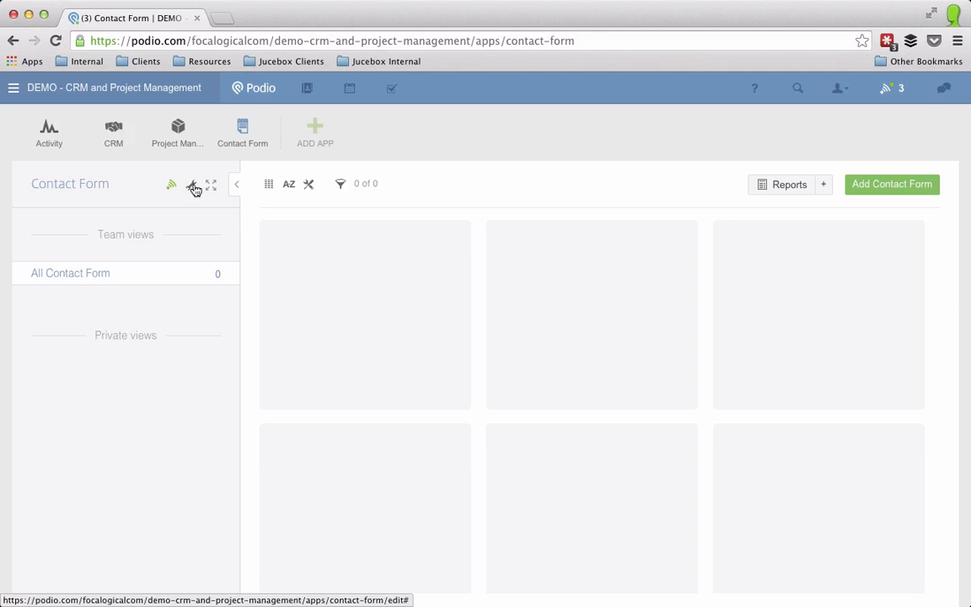
left_click(237, 186)
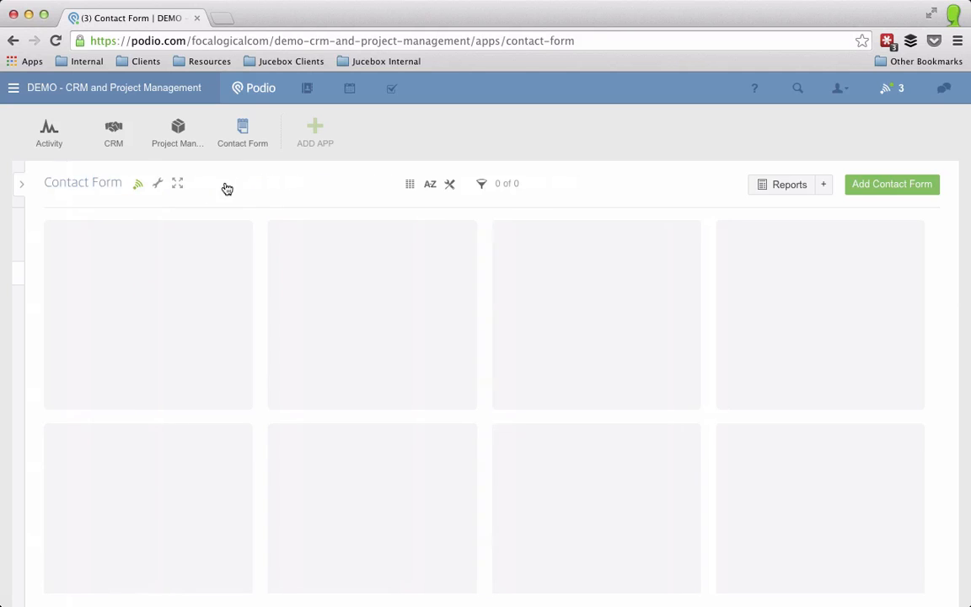
left_click(159, 184)
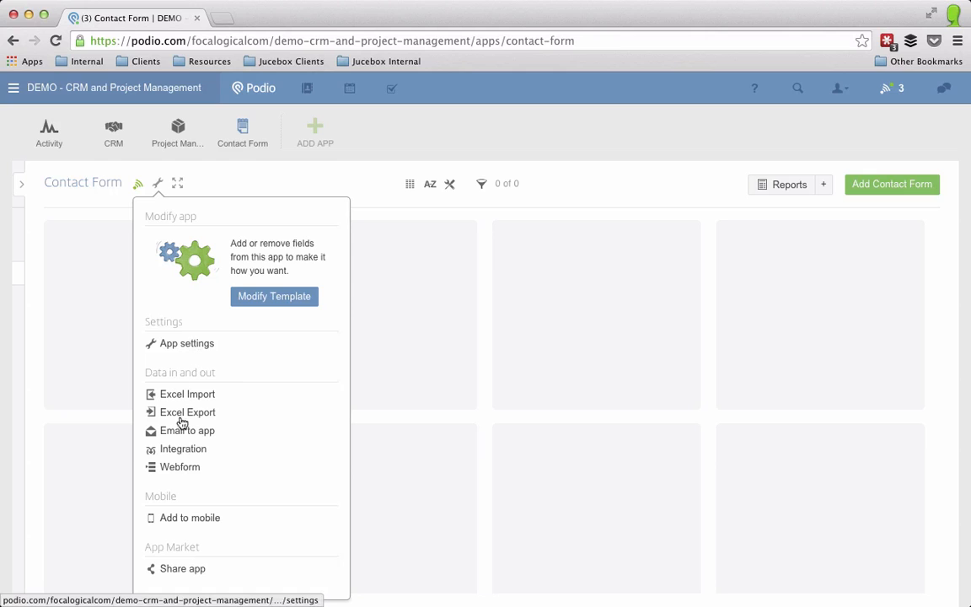
left_click(181, 470)
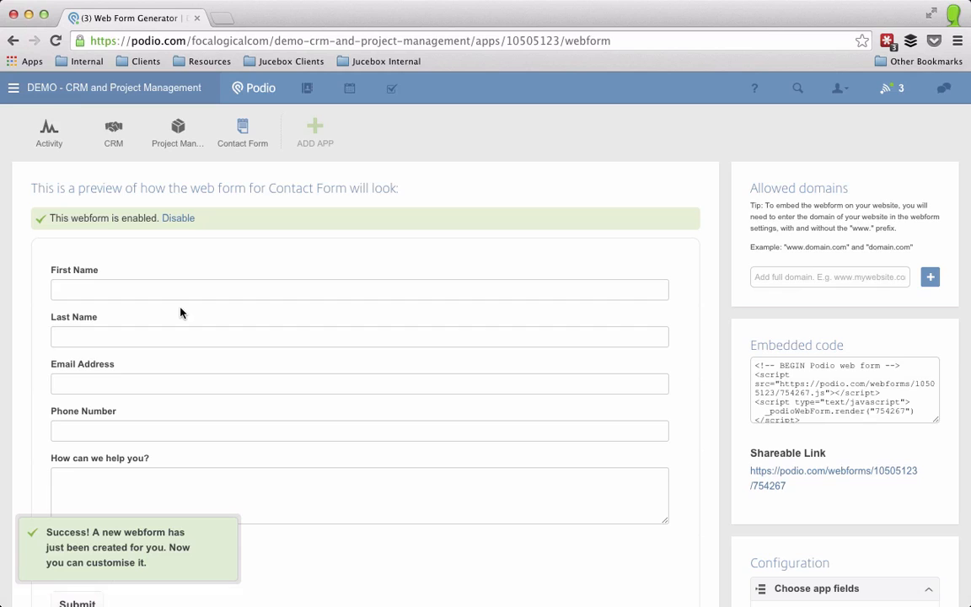
Step: Remove the file attachments field from the webform
scroll(182, 314, "down", 2)
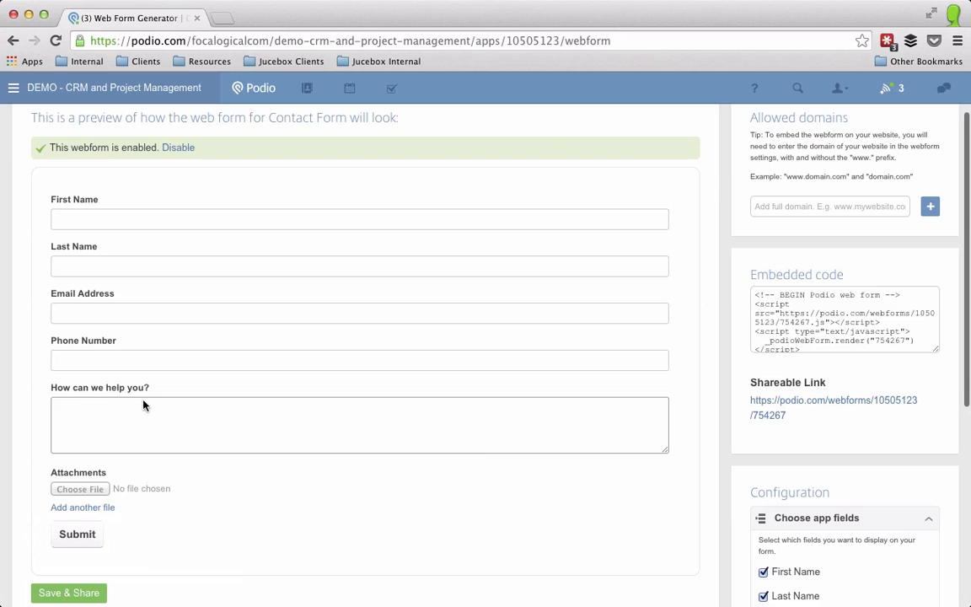
scroll(657, 310, "up", 2)
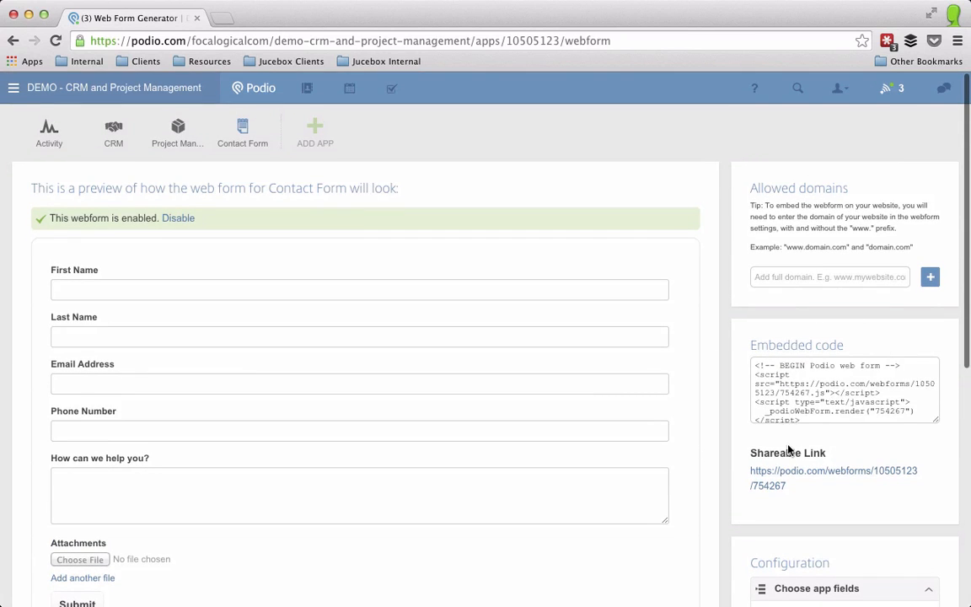
scroll(812, 433, "down", 5)
scroll(812, 433, "down", 5)
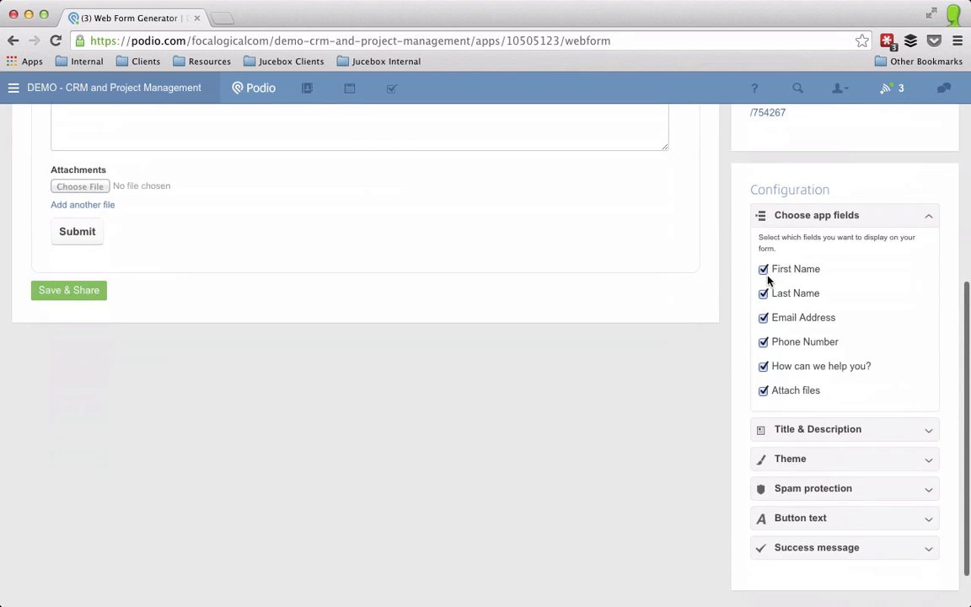
left_click(763, 391)
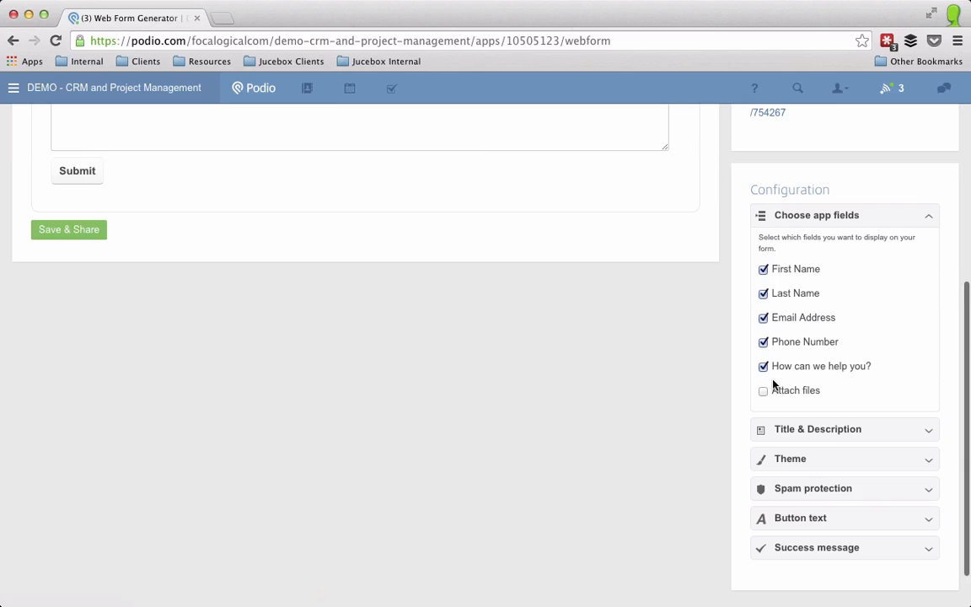
Step: Title the webform 'Contact Form' with the description 'Let us know how we can help'
left_click(807, 429)
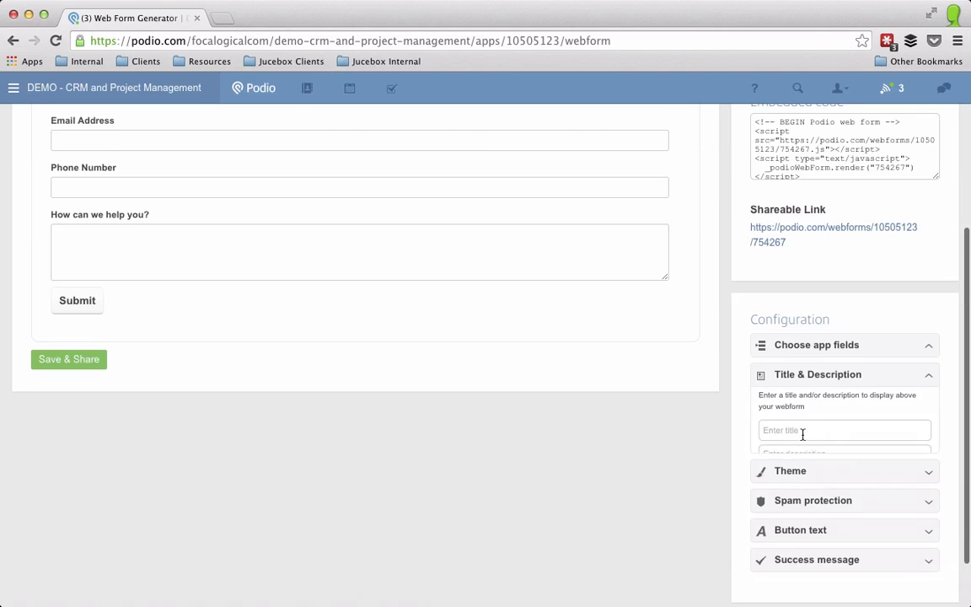
left_click(793, 432)
type("C")
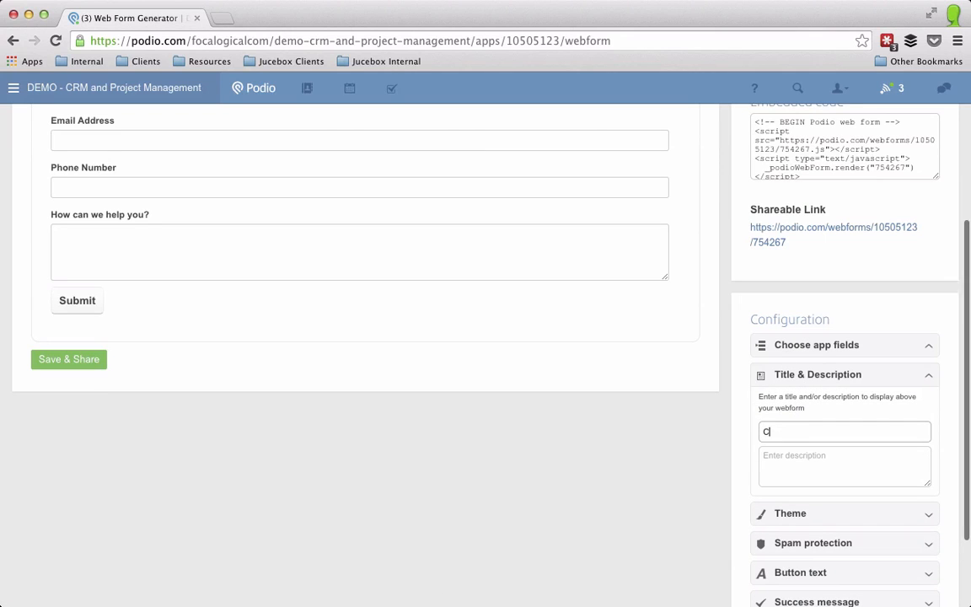
type("ontact FGr")
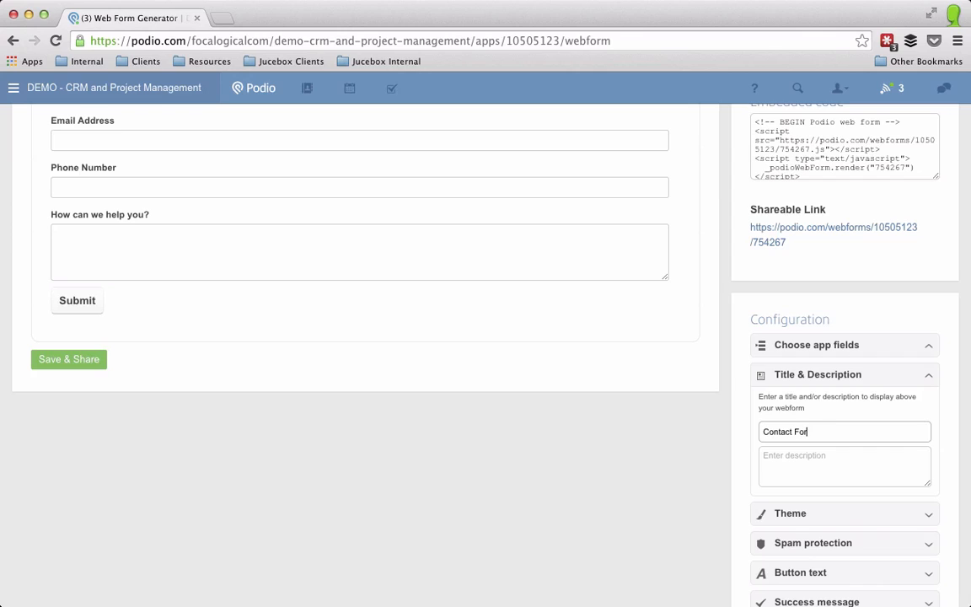
type("m")
key("Tab")
type("Let us know")
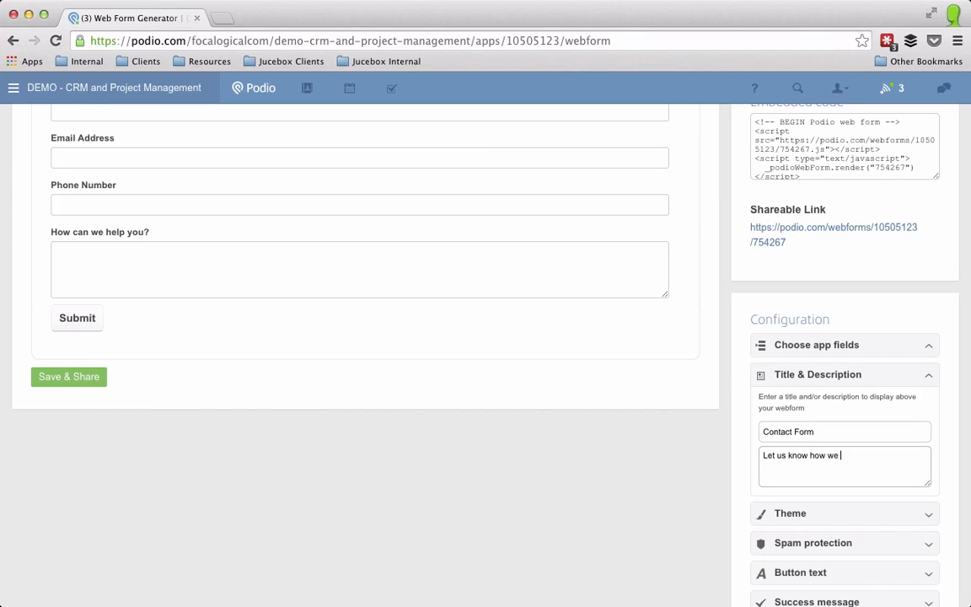
type(" how we can help")
Step: Switch the webform to the Dark theme and change the button text from Submit to Process
left_click(790, 517)
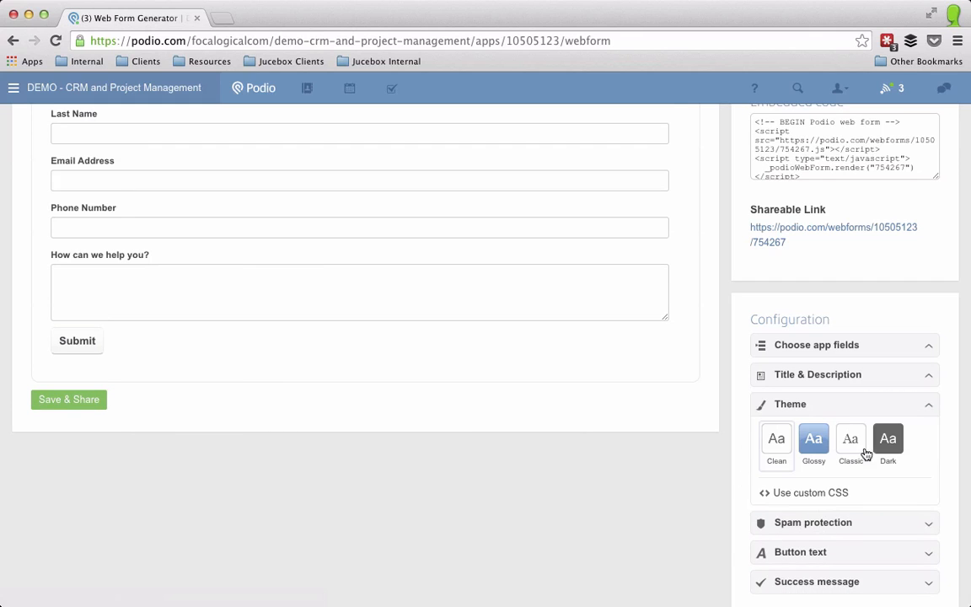
left_click(884, 439)
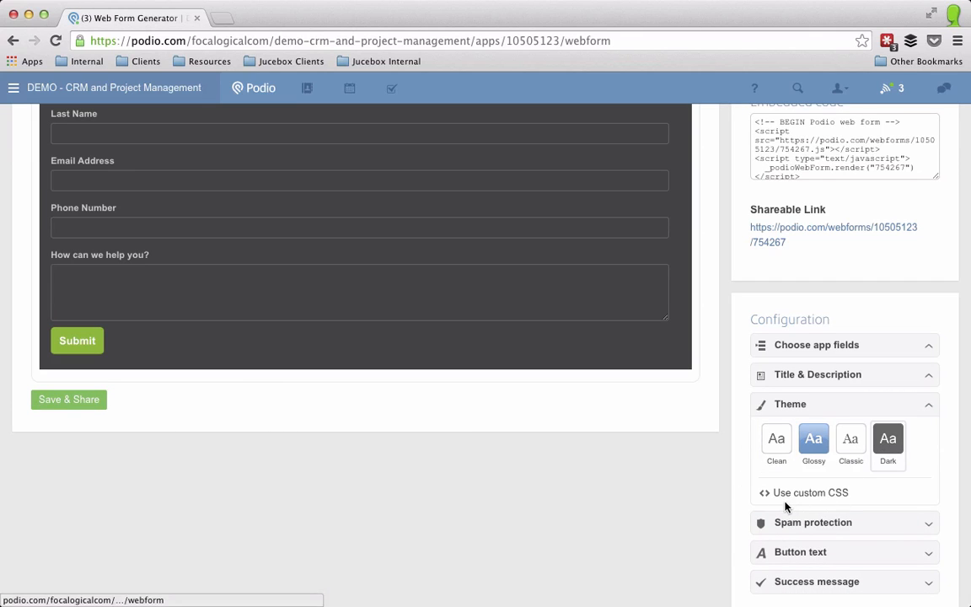
scroll(736, 498, "down", 2)
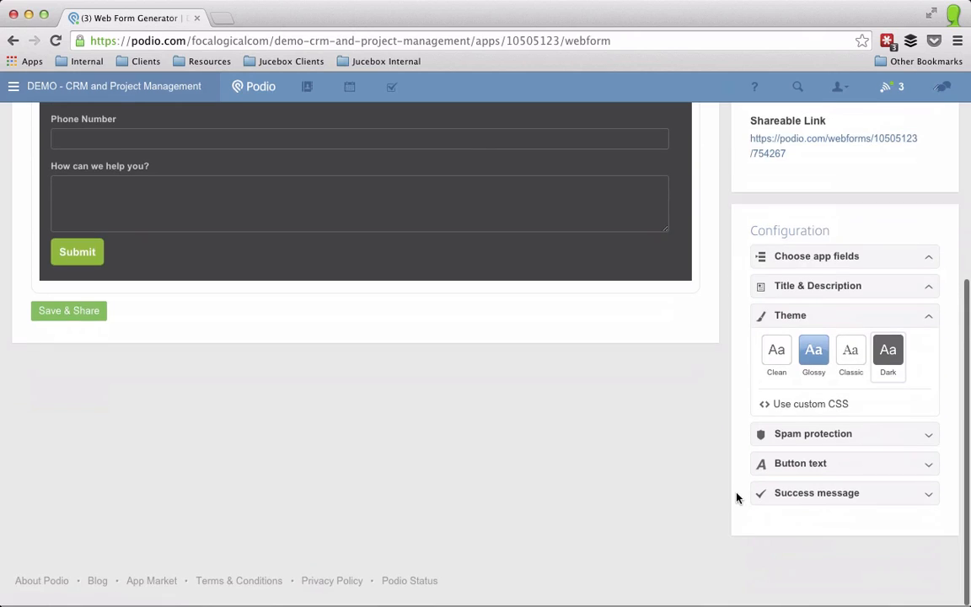
left_click(797, 459)
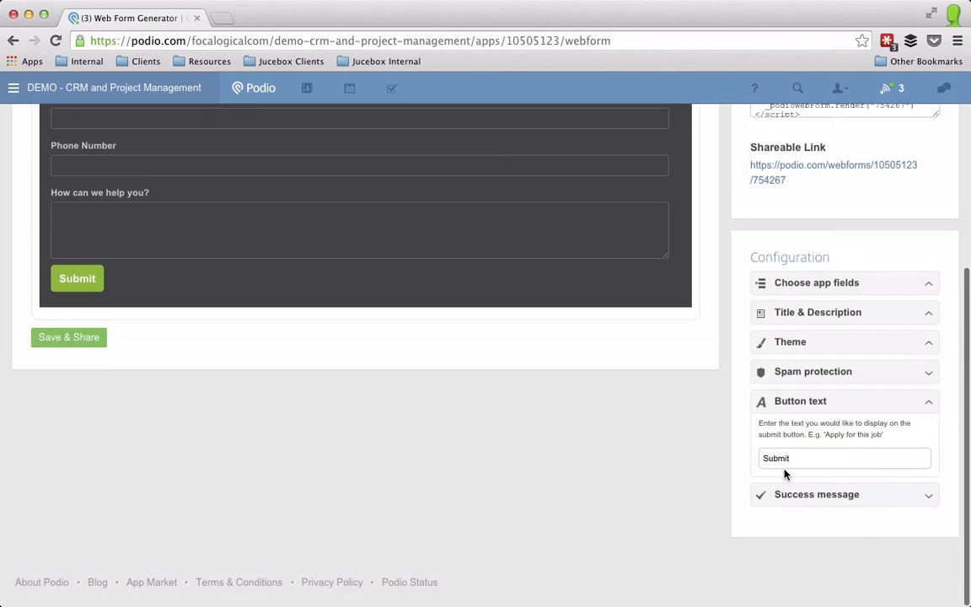
double_click(792, 459)
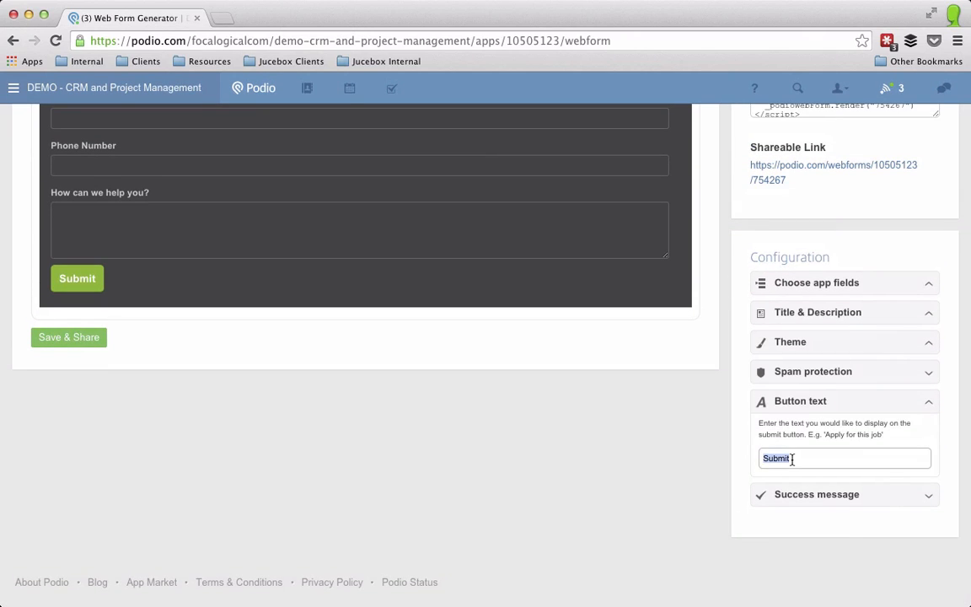
key("BackSpace")
type("Process")
left_click(821, 496)
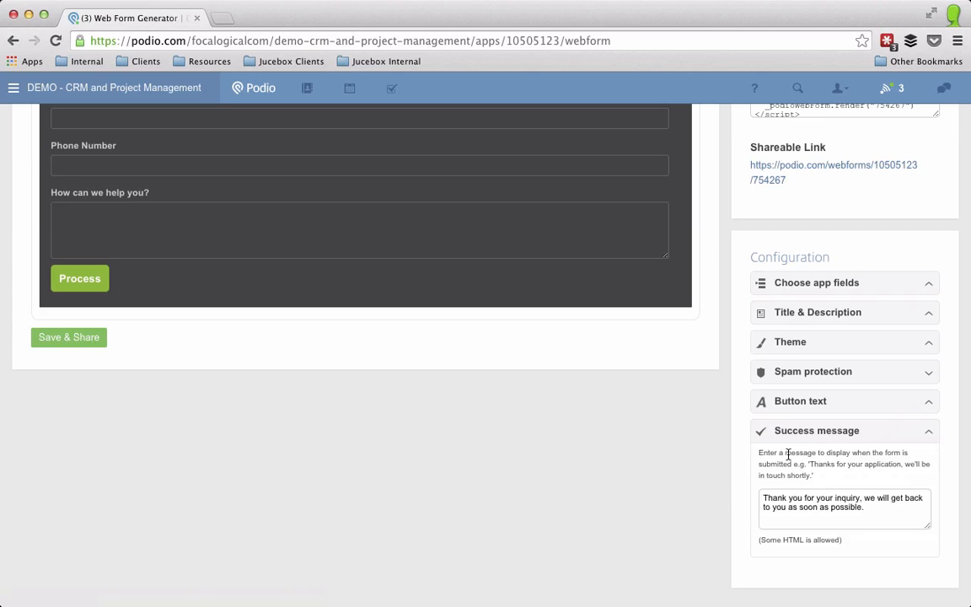
scroll(786, 460, "up", 5)
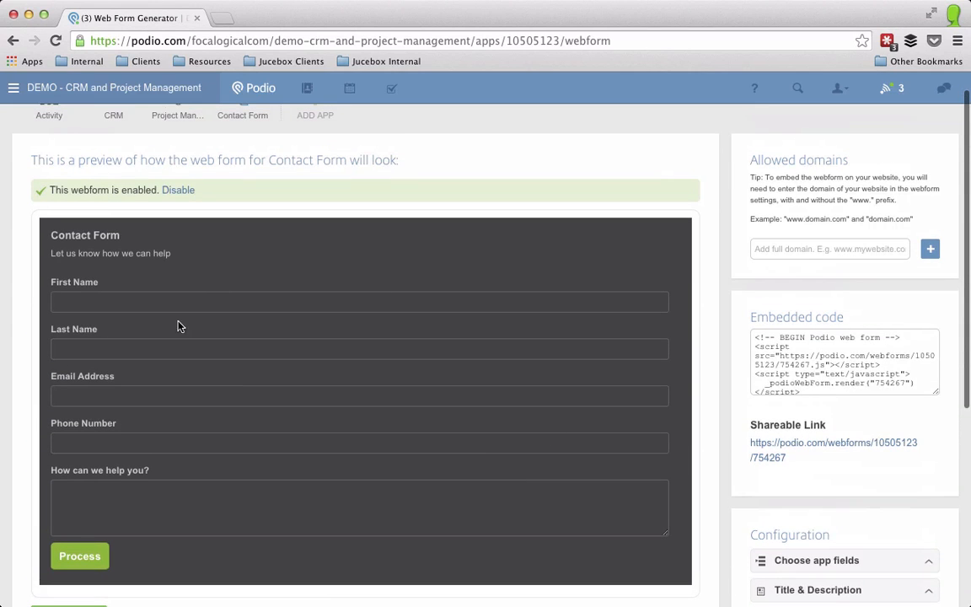
Step: Save and share the webform, select its shareable link, and start a new browser tab
scroll(320, 401, "down", 2)
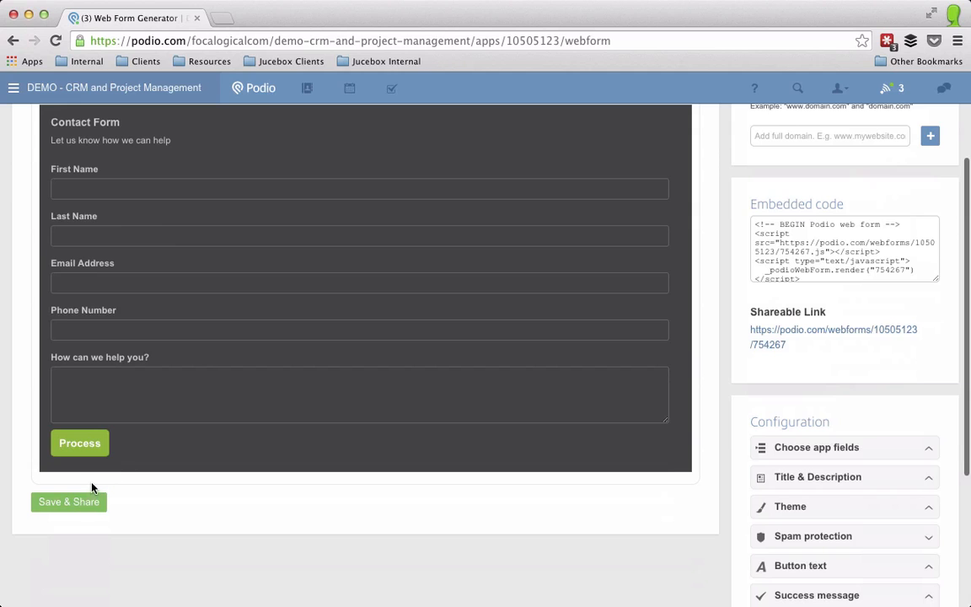
left_click(74, 509)
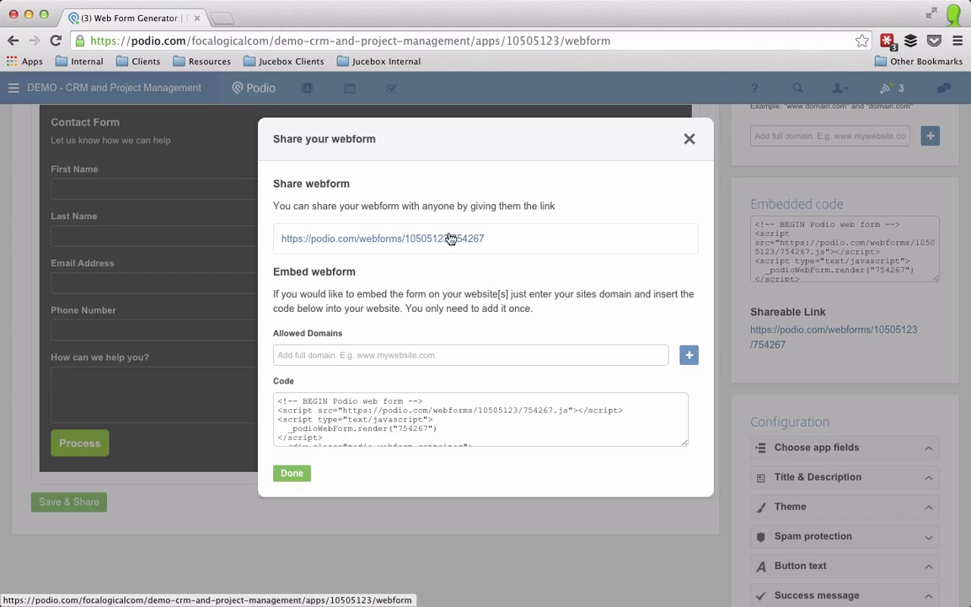
left_click_drag(486, 238, 299, 234)
key("ctrl+c")
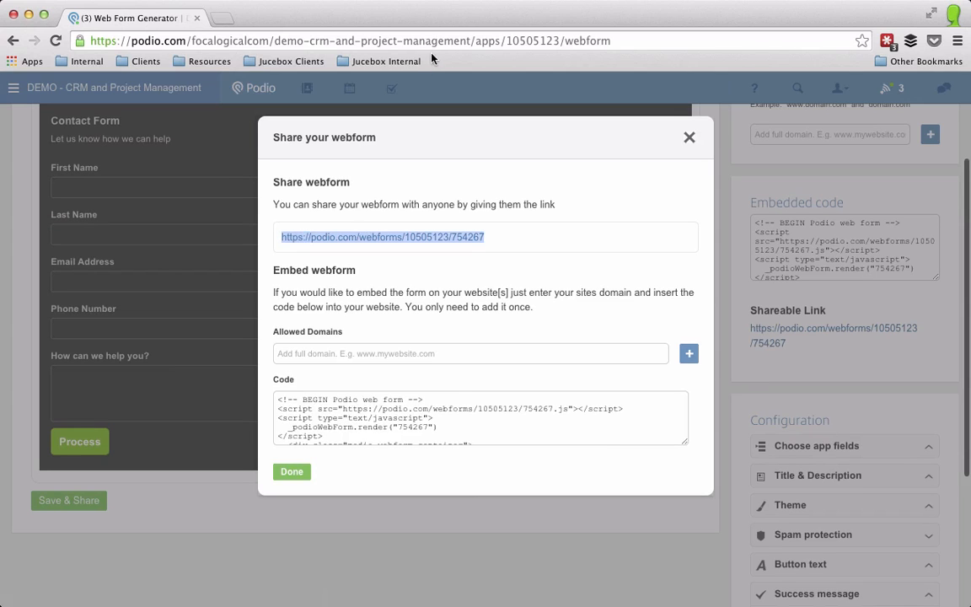
left_click(217, 16)
Step: Load the pasted webform link in the new tab, then go back to the generator tab
key("ctrl+v")
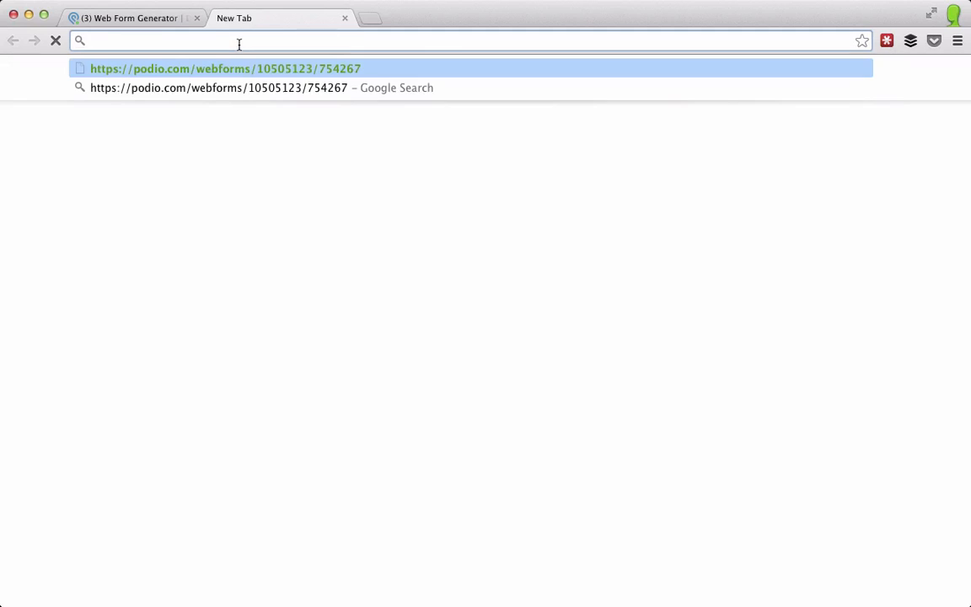
key("Return")
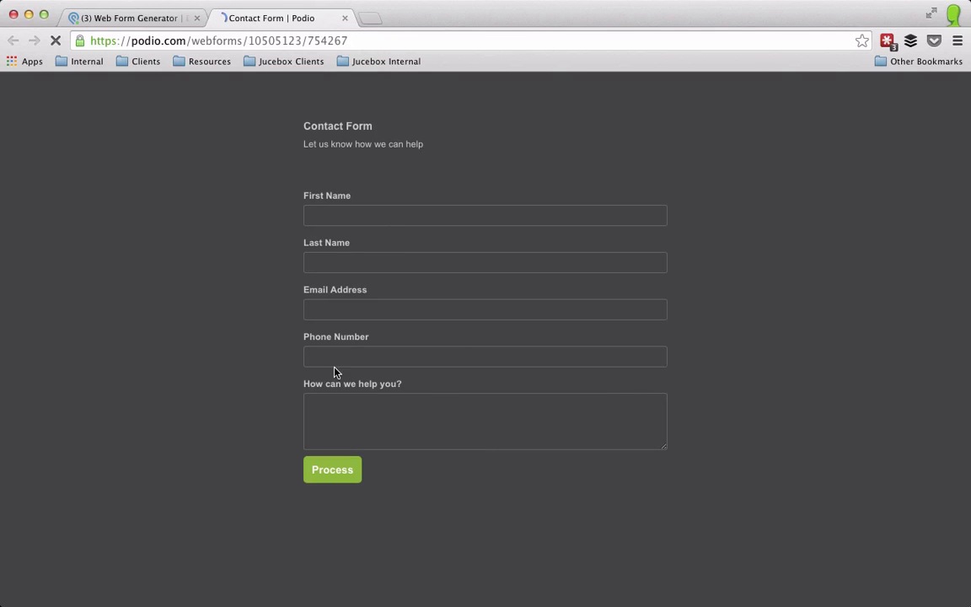
left_click(137, 18)
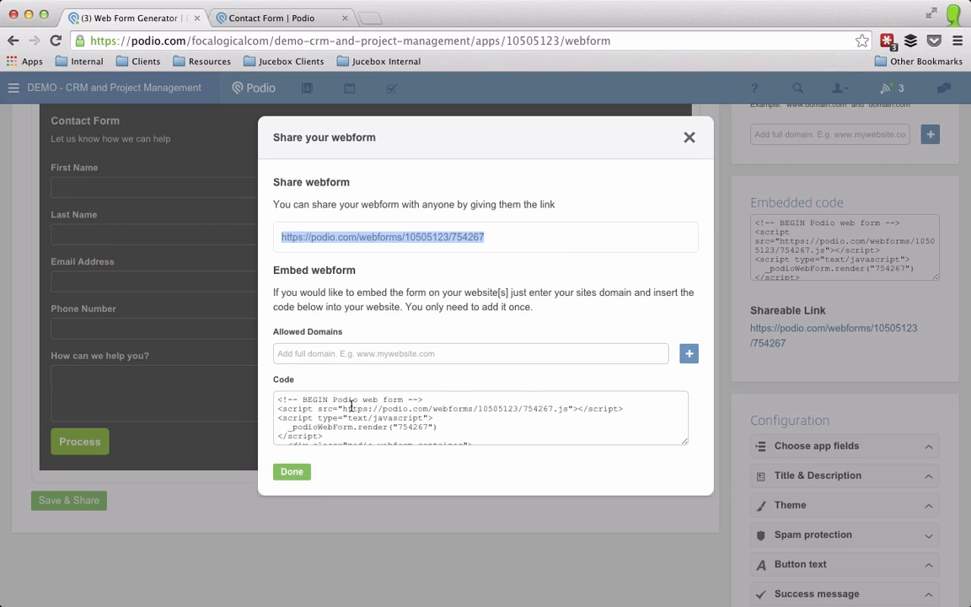
Step: Enter focalogical.com as the allowed embed domain and close the share dialog
left_click(327, 354)
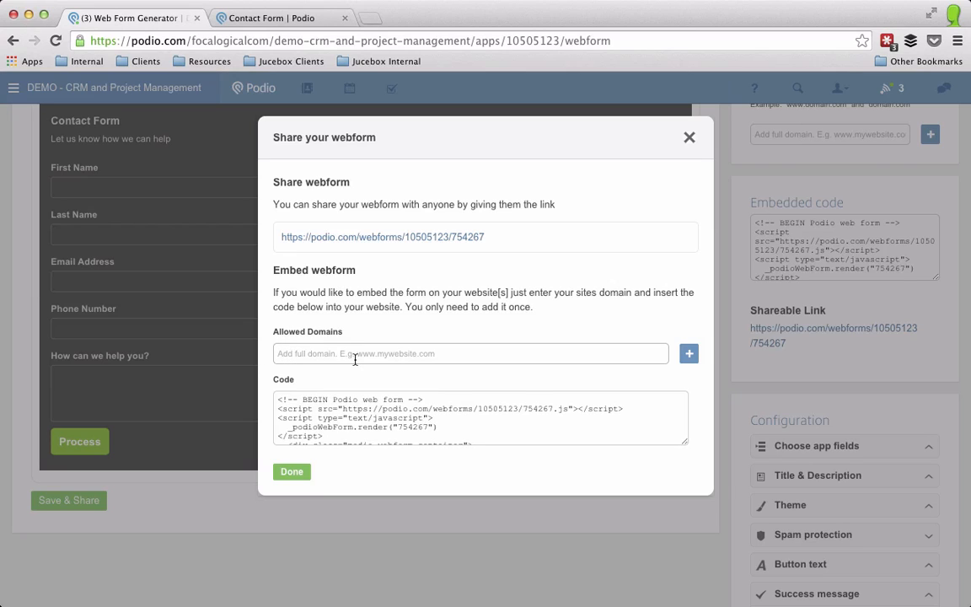
type("focalogical.com455")
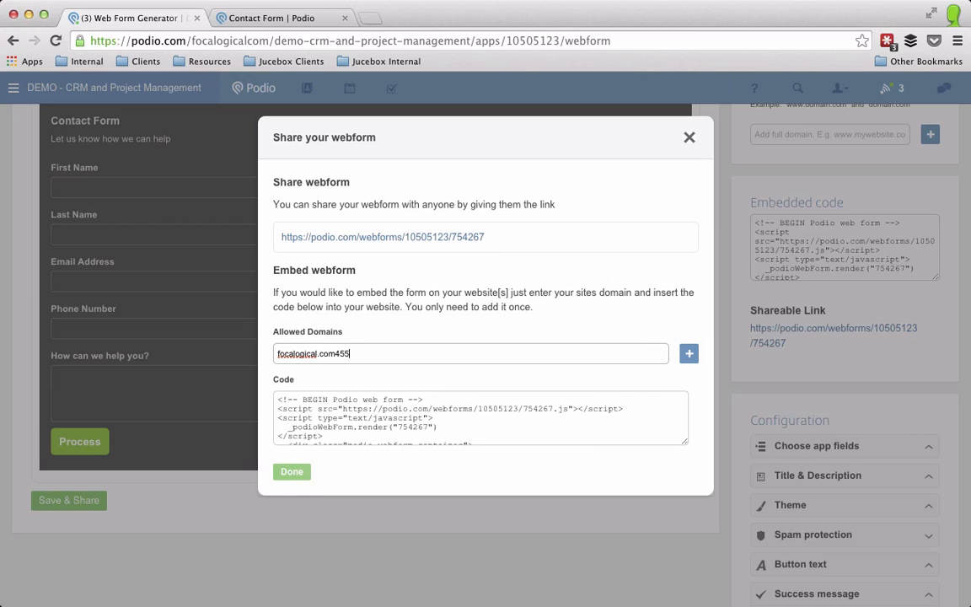
key("BackSpace")
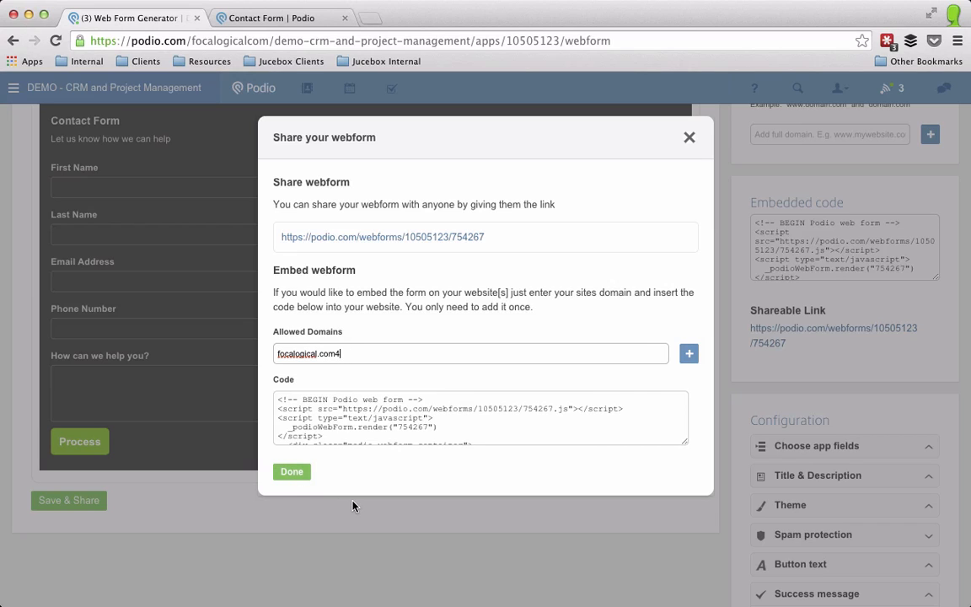
key("BackSpace")
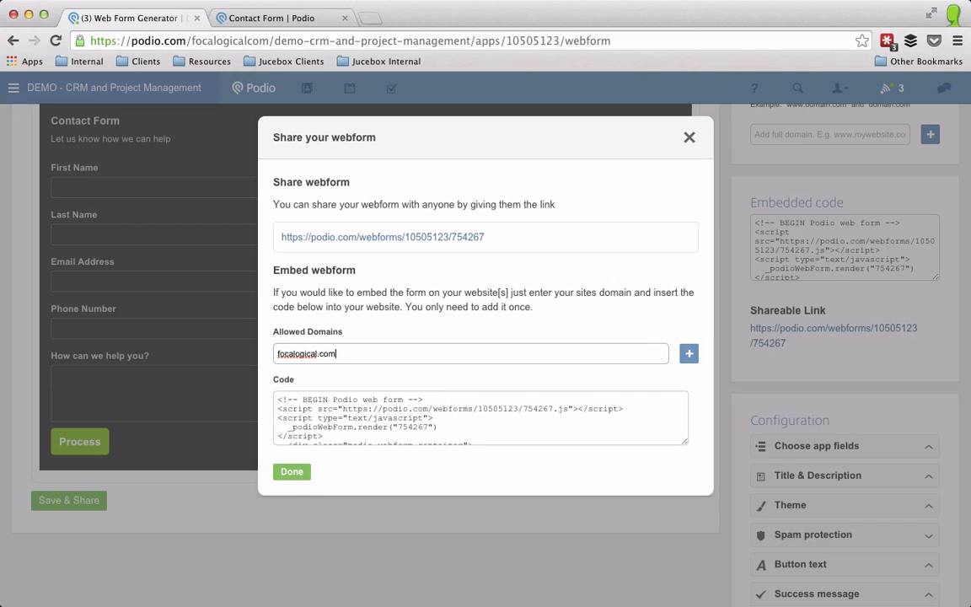
left_click(295, 471)
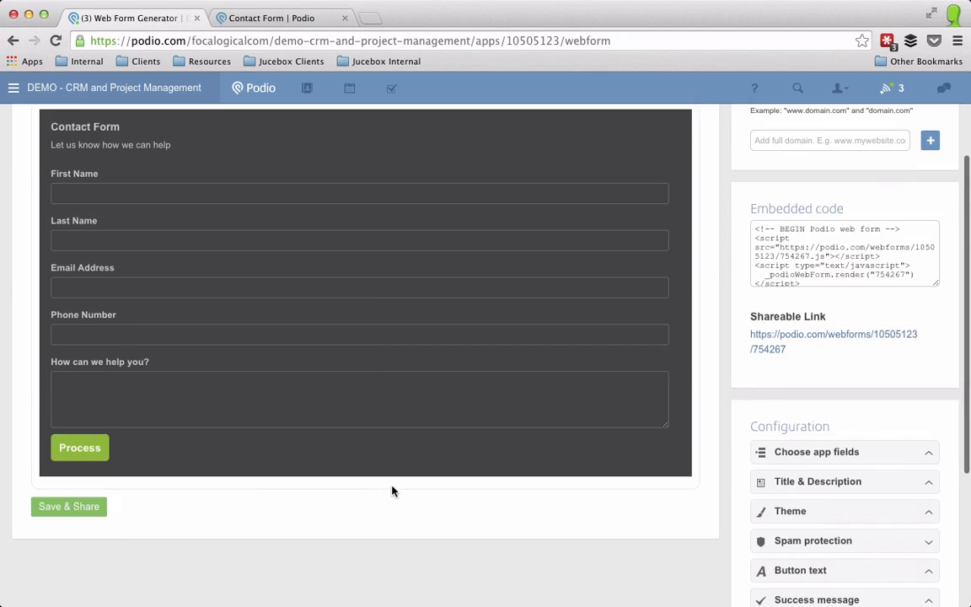
Step: Submit the live form with a test contact's name, email, phone and the message 'testing'
scroll(392, 491, "up", 5)
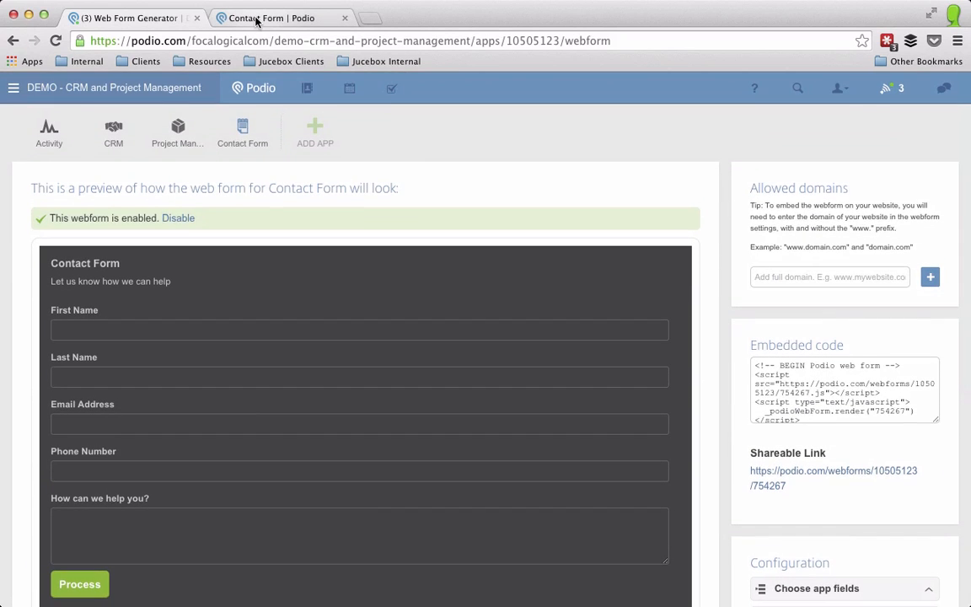
left_click(257, 22)
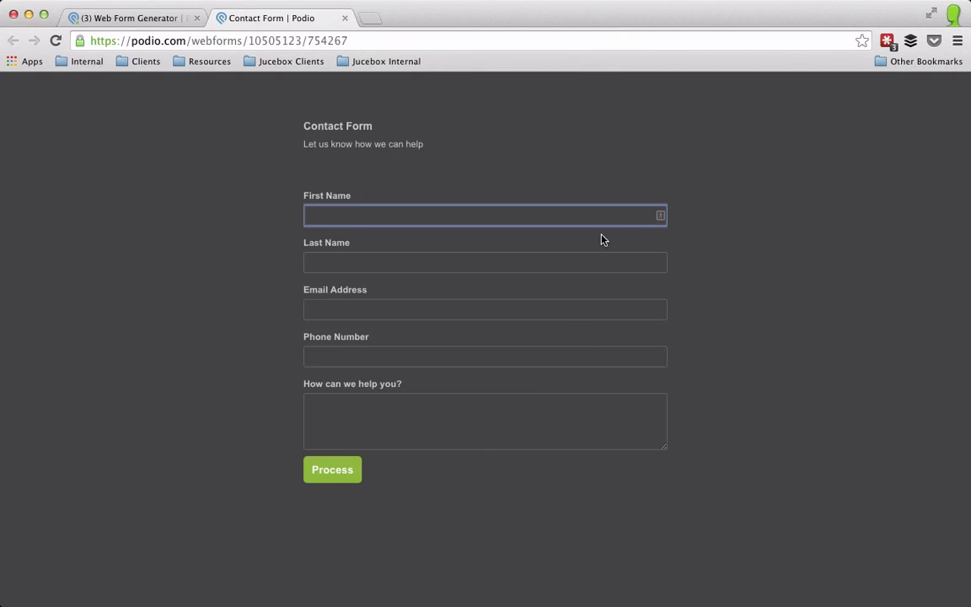
key("Tab")
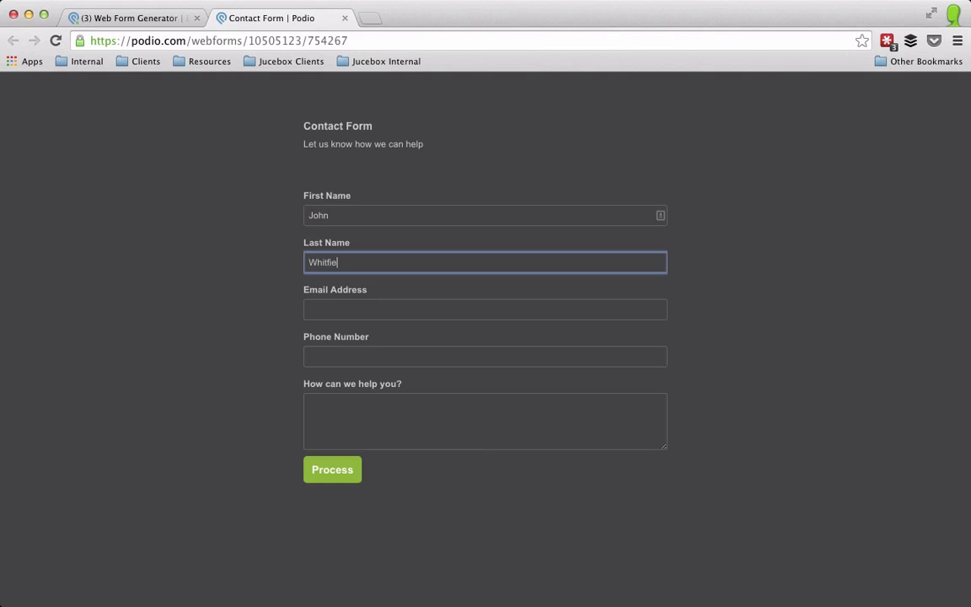
key("Tab")
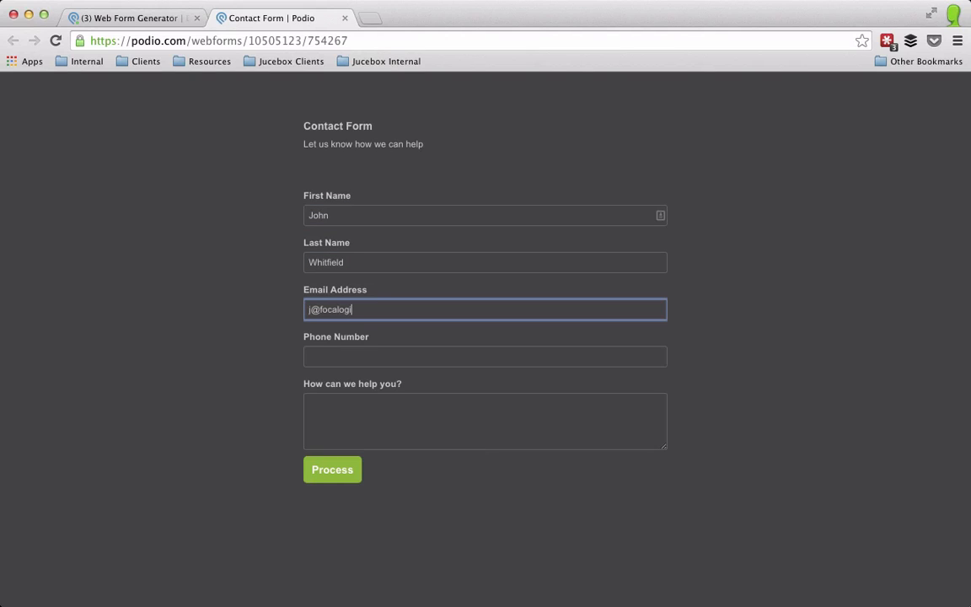
key("Tab")
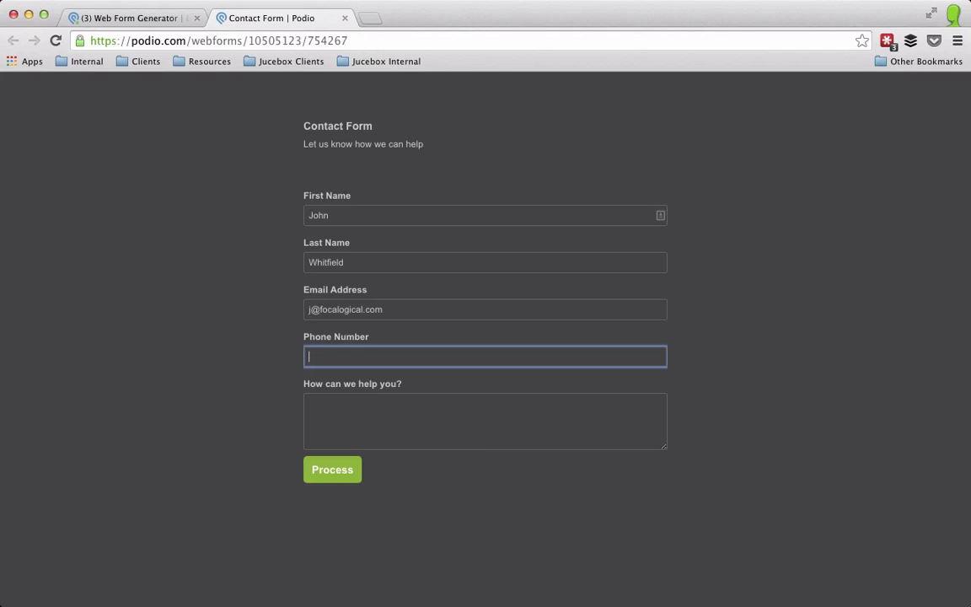
key("Tab")
type("testing")
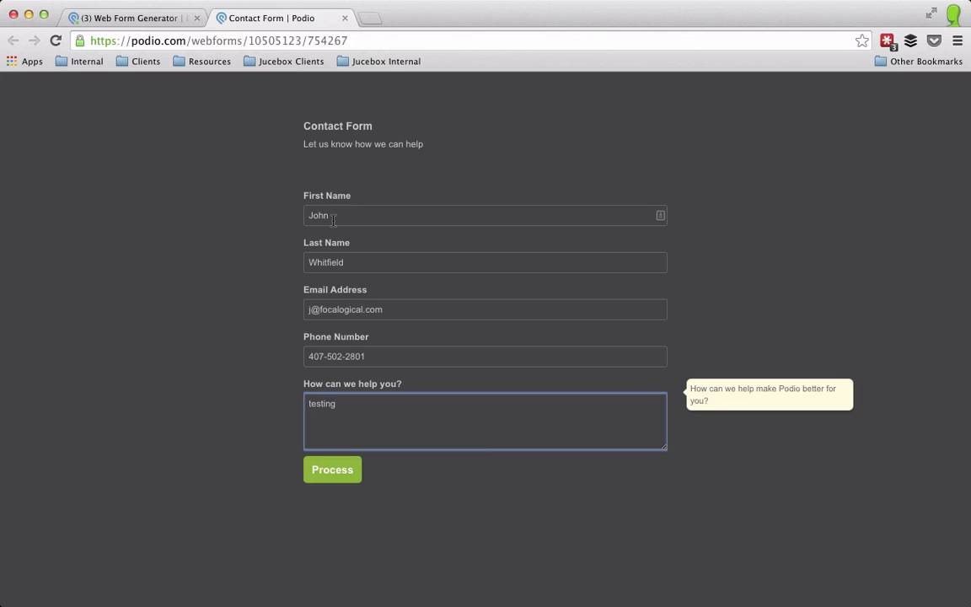
left_click(326, 477)
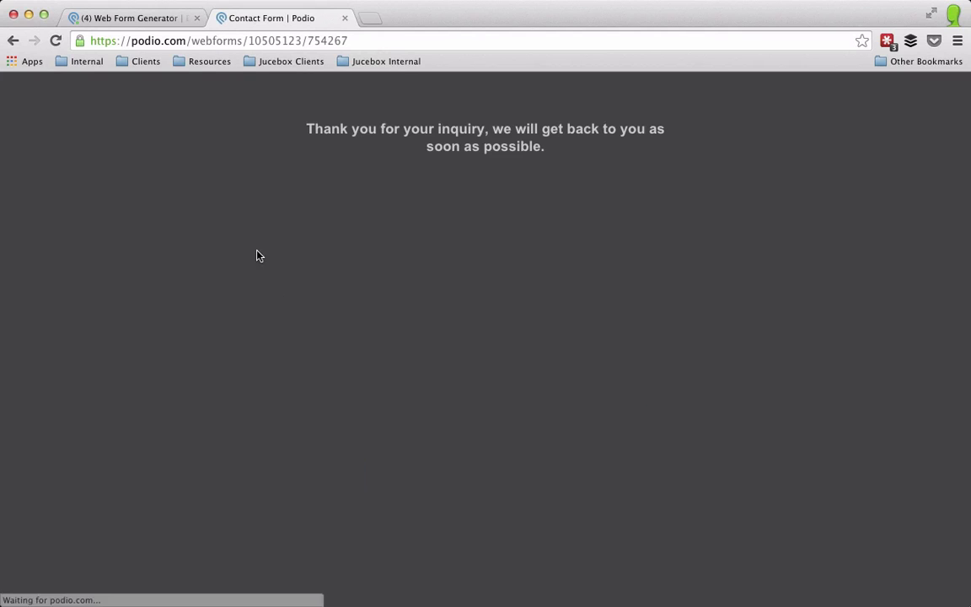
Step: Open the new webform-created record with message 'testing' in the Contact Form app
left_click(134, 18)
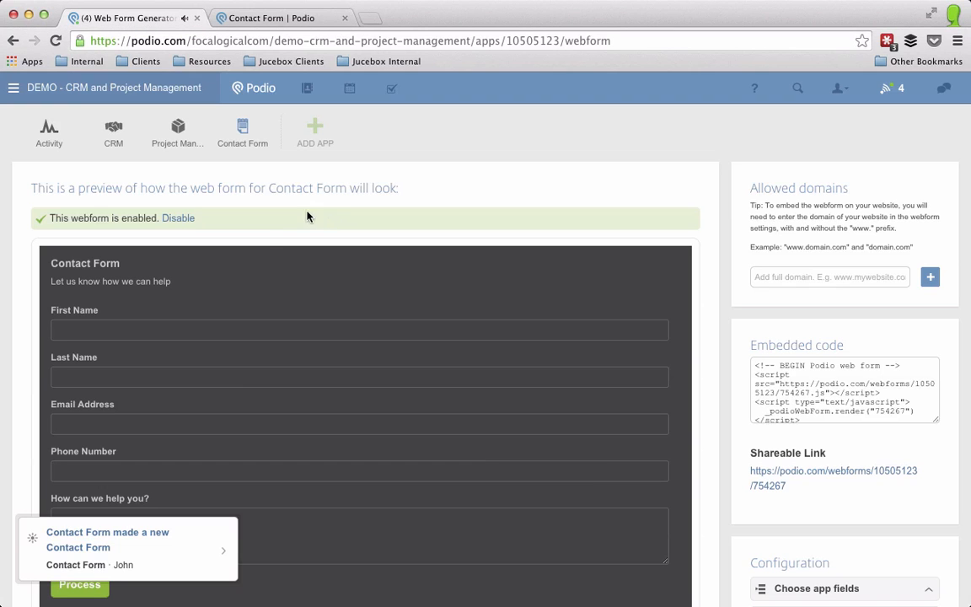
left_click(243, 125)
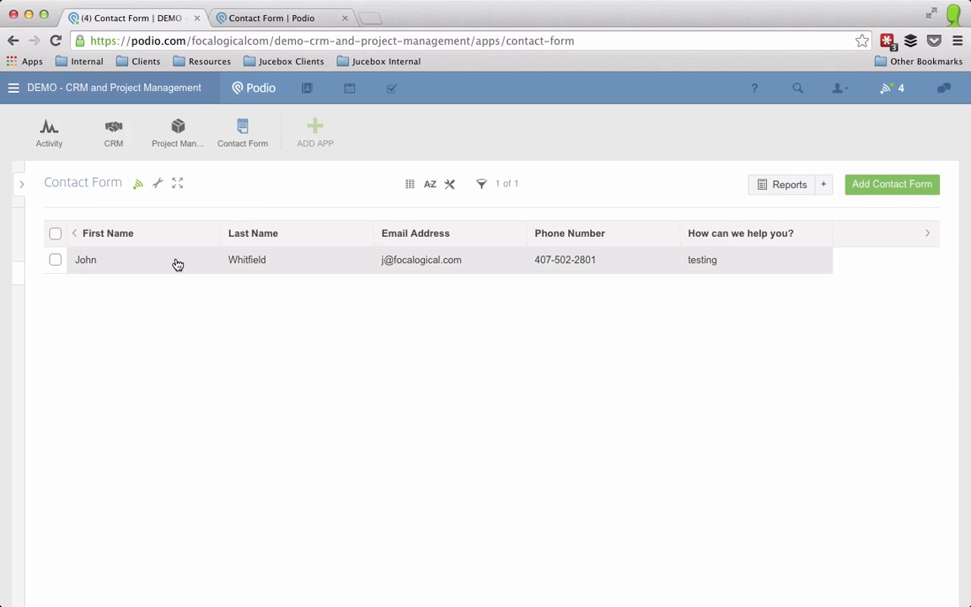
left_click(177, 264)
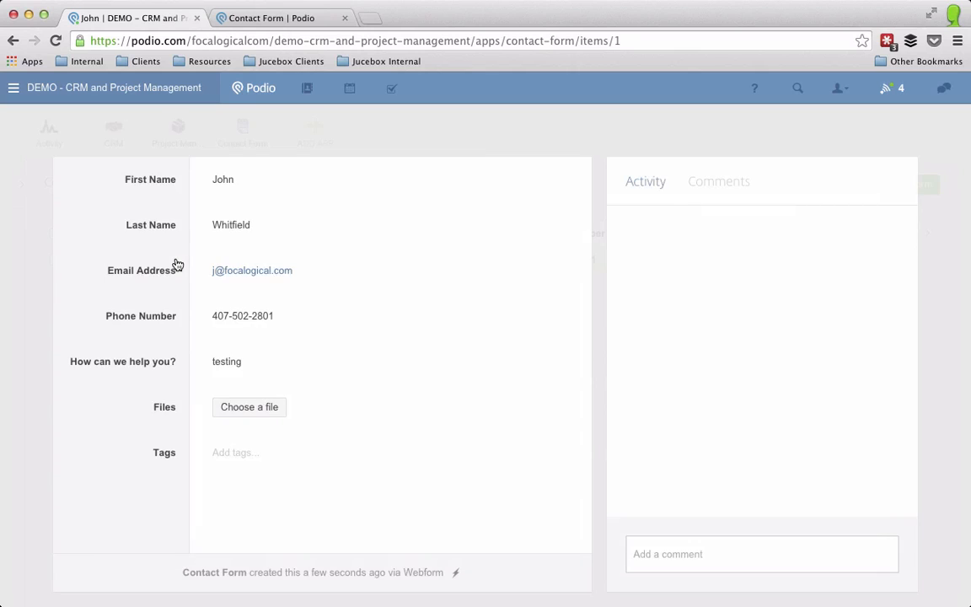